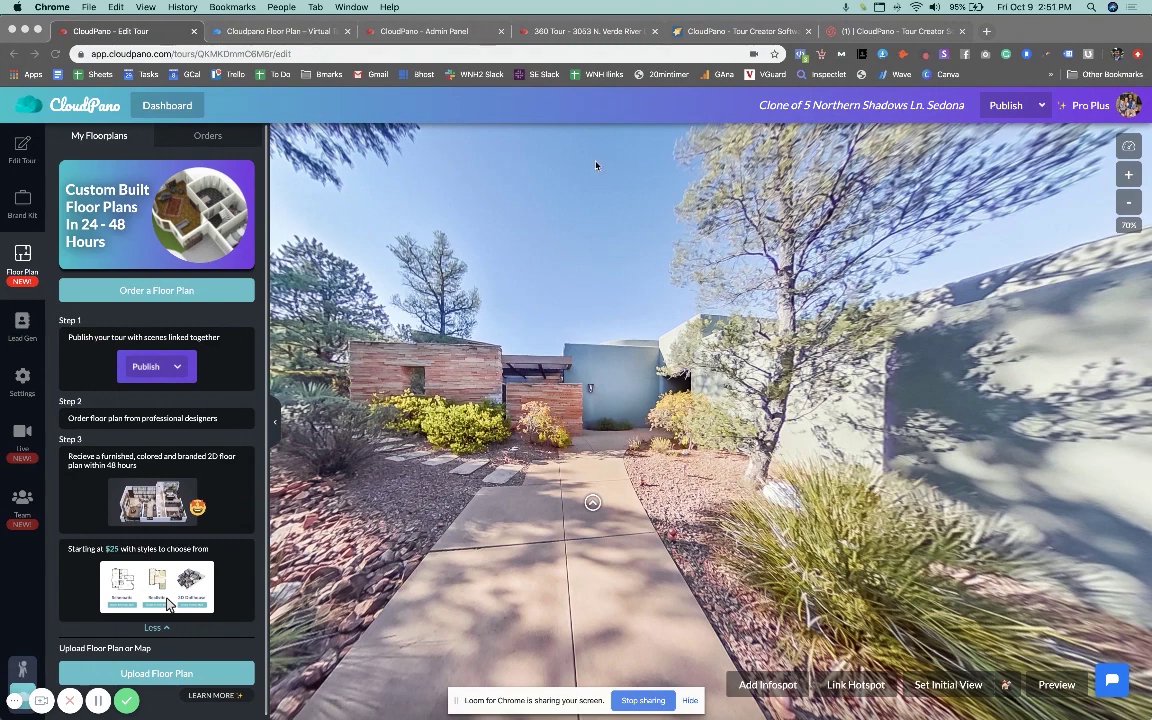
- Look at the tour's Floor Plan section and its floor plan image upload dialog, leaving the dialog without uploading
{"action": "left_click", "coordinate": [145, 55]}
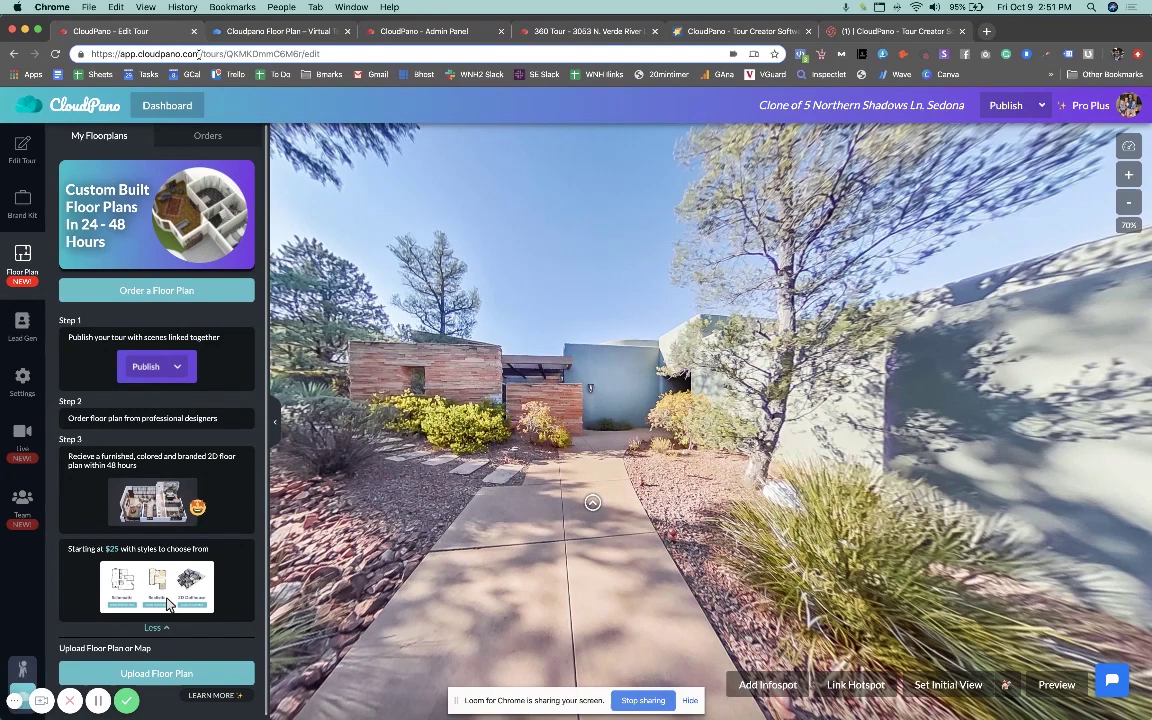
{"action": "left_click_drag", "start_coordinate": [201, 54], "coordinate": [120, 54]}
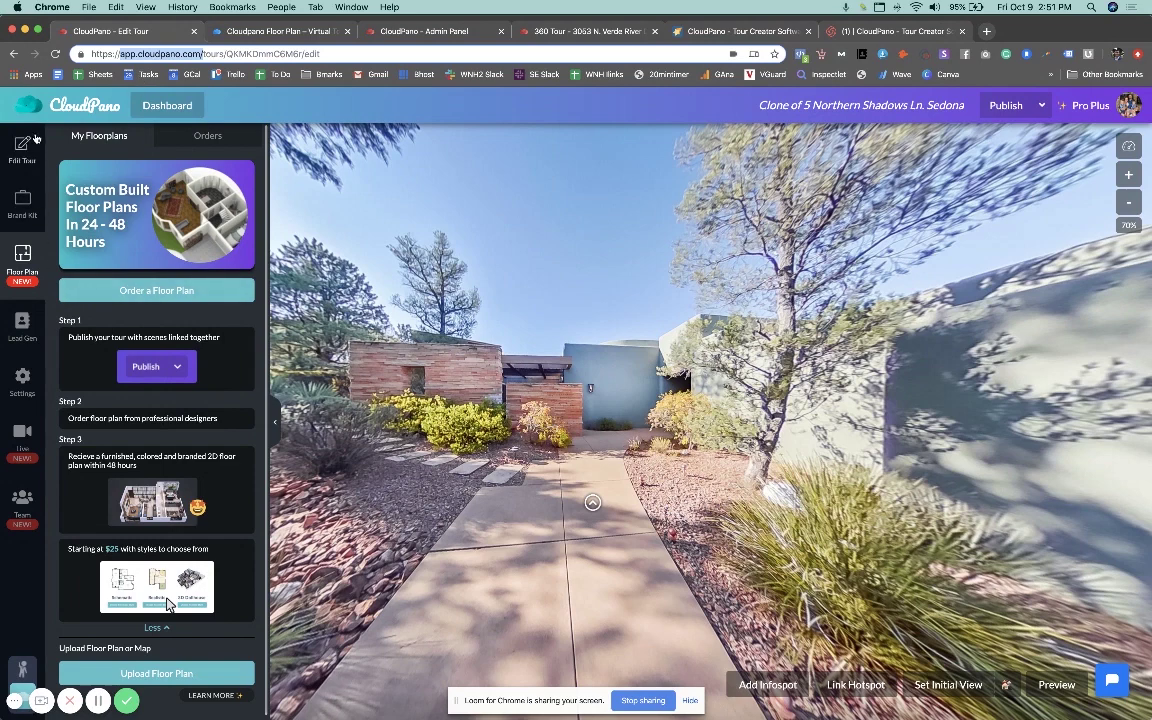
{"action": "left_click", "coordinate": [22, 248]}
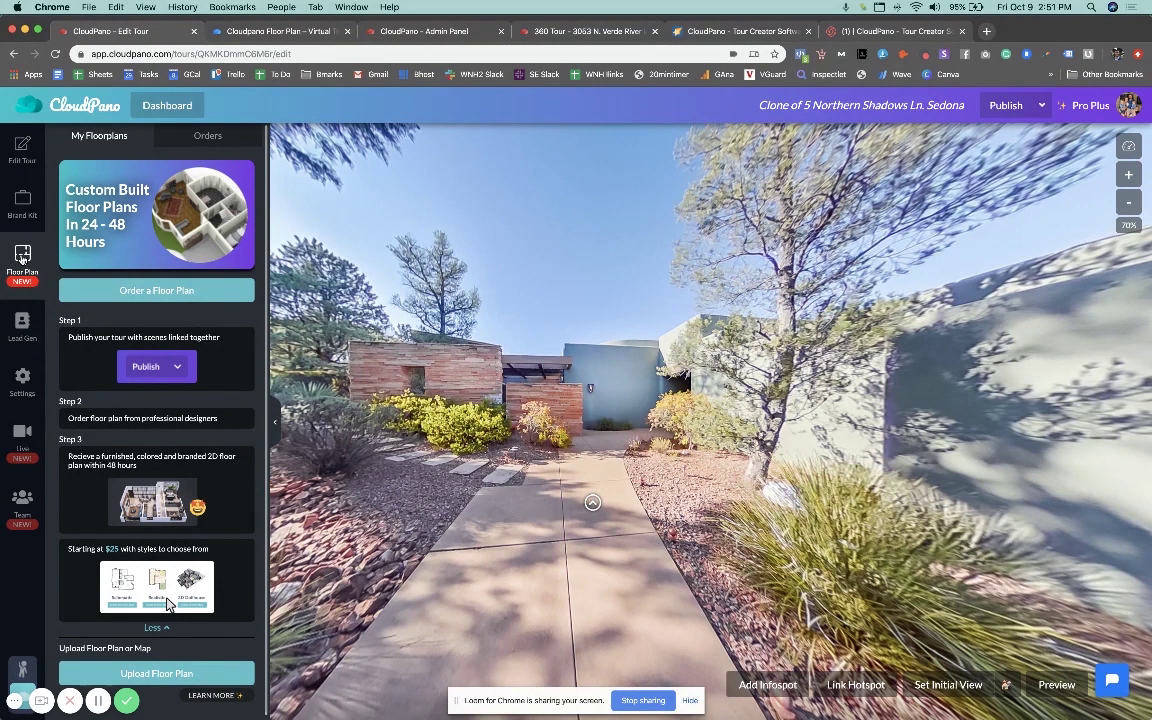
{"action": "scroll", "coordinate": [191, 400], "scroll_direction": "down", "scroll_amount": 1}
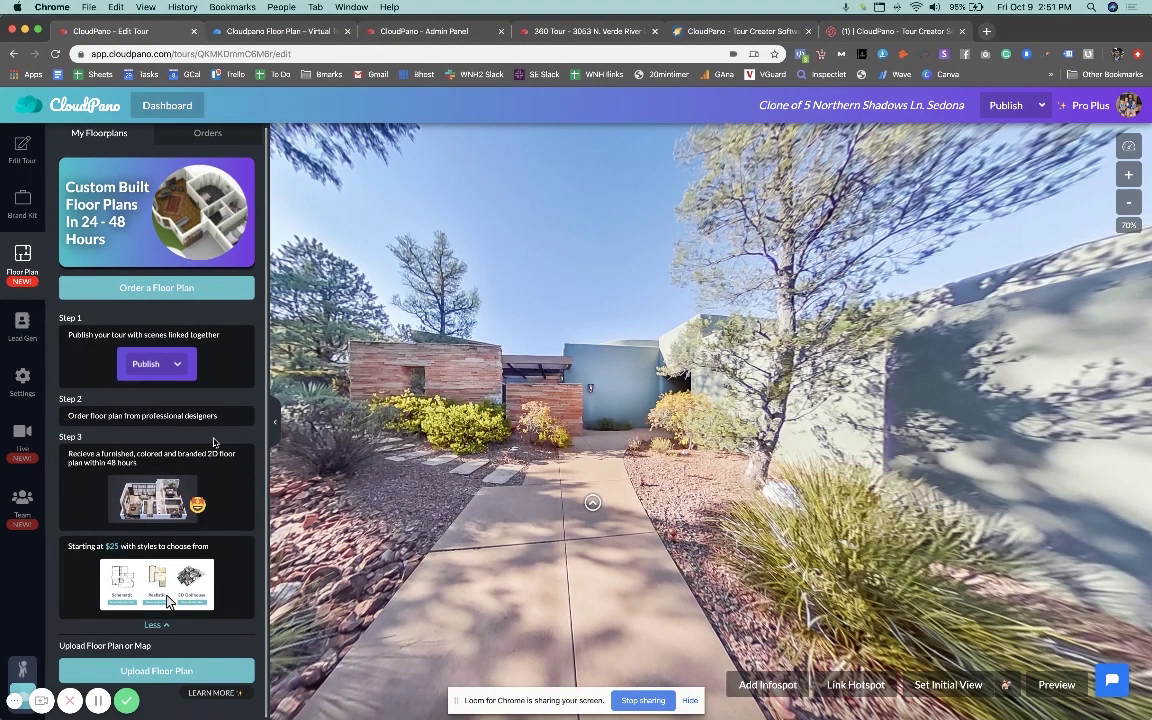
{"action": "left_click", "coordinate": [197, 670]}
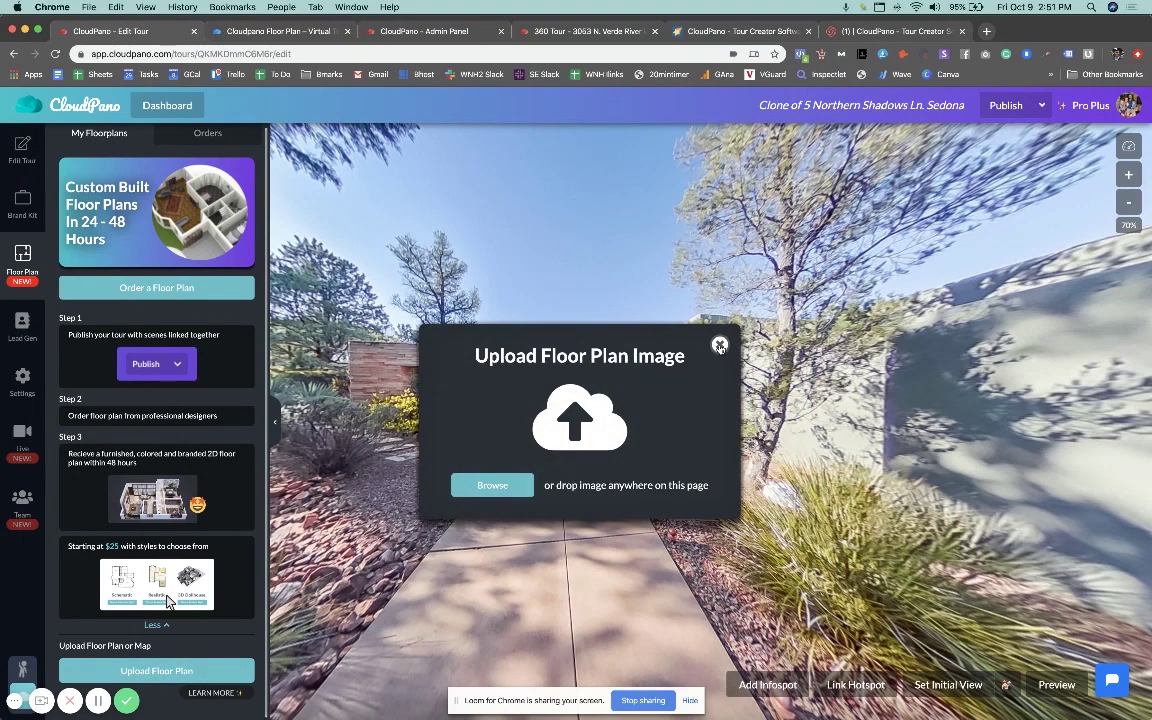
{"action": "left_click", "coordinate": [719, 346]}
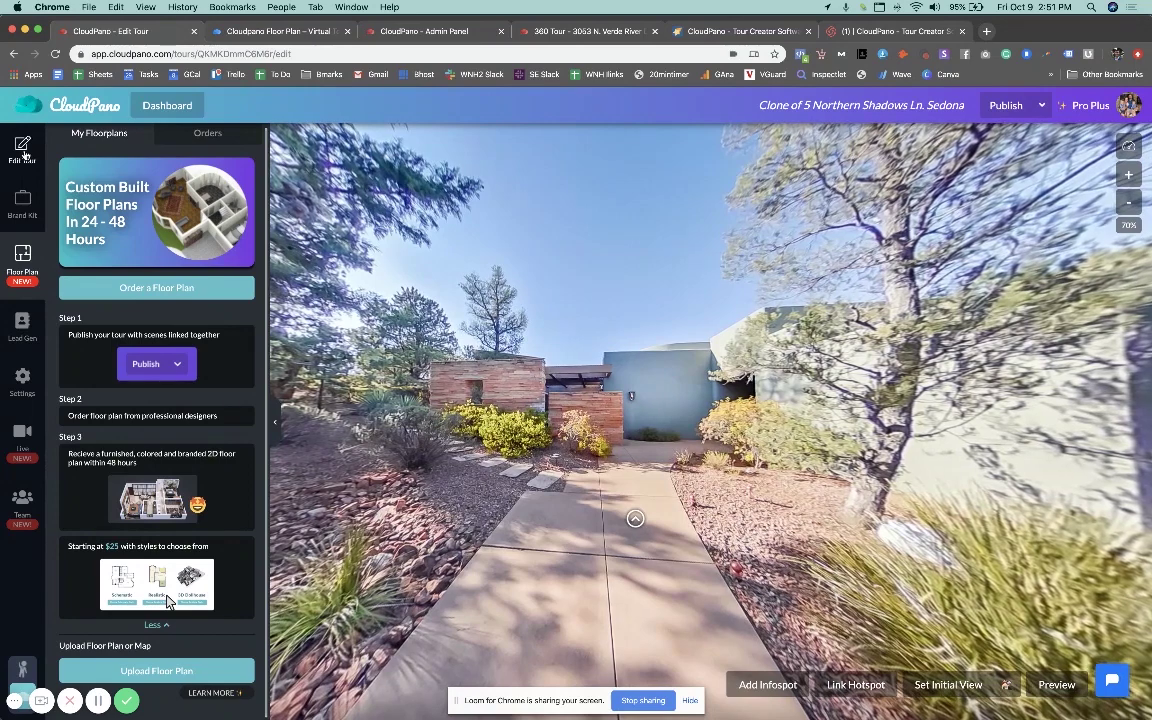
- Review the names of the tour's scenes in the Edit Tour section
{"action": "left_click", "coordinate": [22, 150]}
{"action": "scroll", "coordinate": [145, 342], "scroll_direction": "down", "scroll_amount": 3}
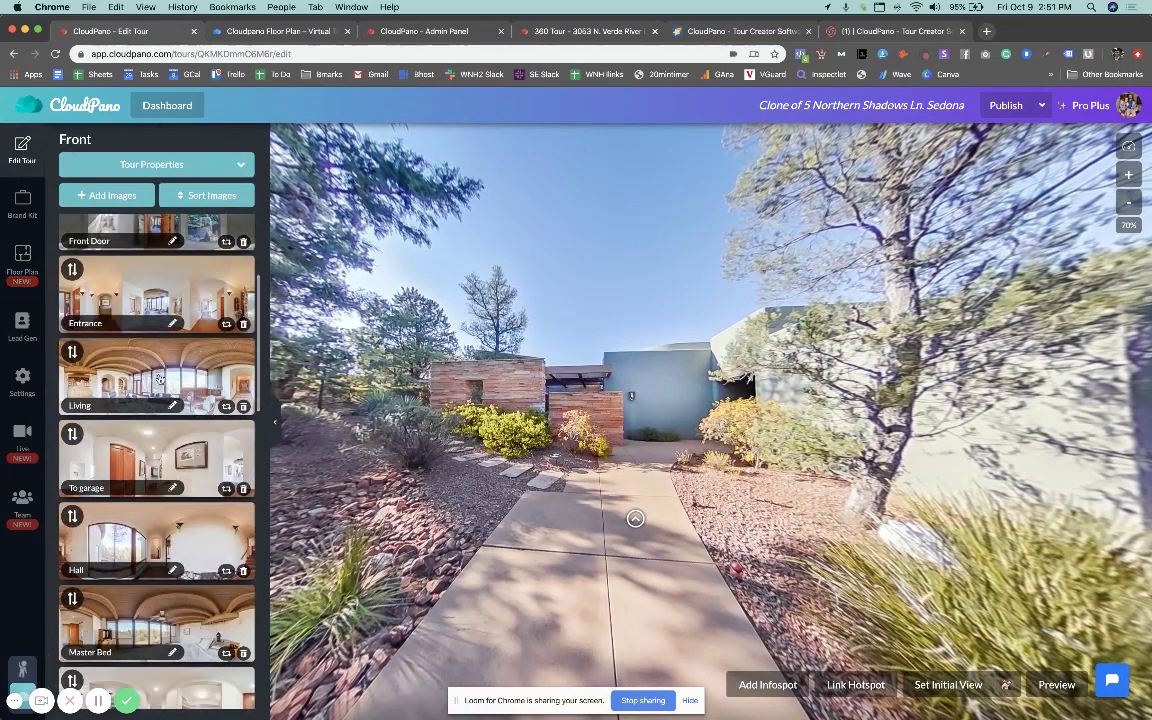
{"action": "scroll", "coordinate": [155, 370], "scroll_direction": "down", "scroll_amount": 1}
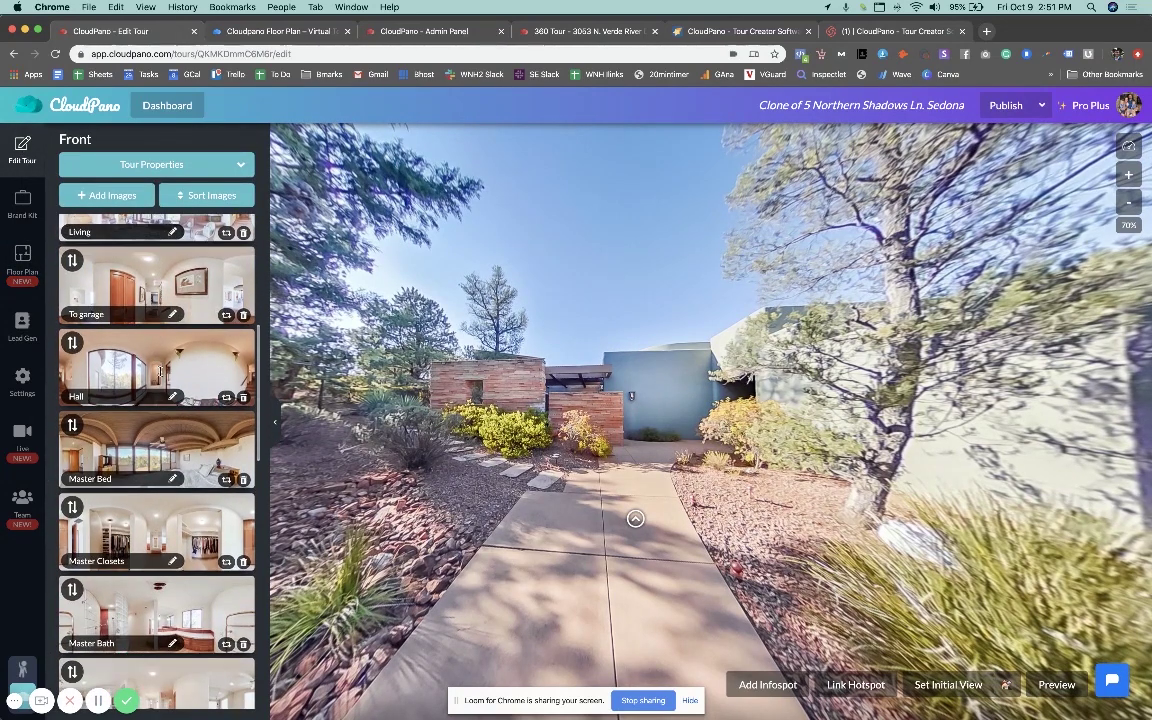
{"action": "scroll", "coordinate": [160, 375], "scroll_direction": "up", "scroll_amount": 5}
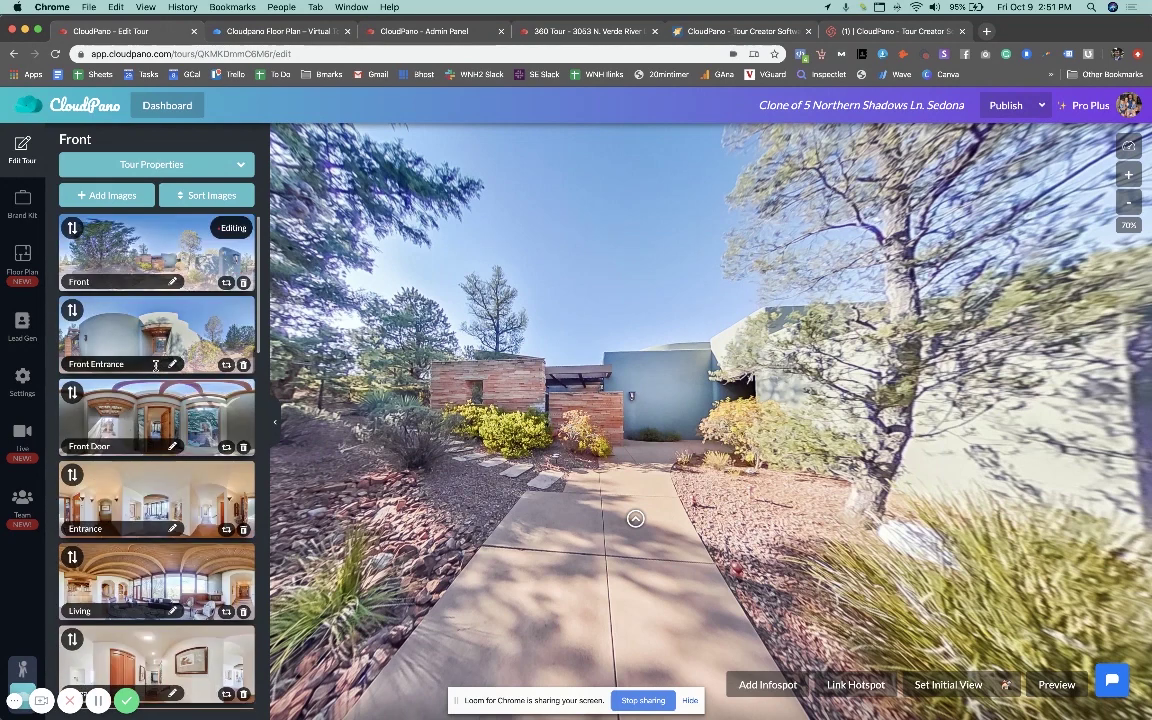
- Review the status history of the floor plan orders, ending back at the tour's own floor plans
{"action": "left_click", "coordinate": [24, 255]}
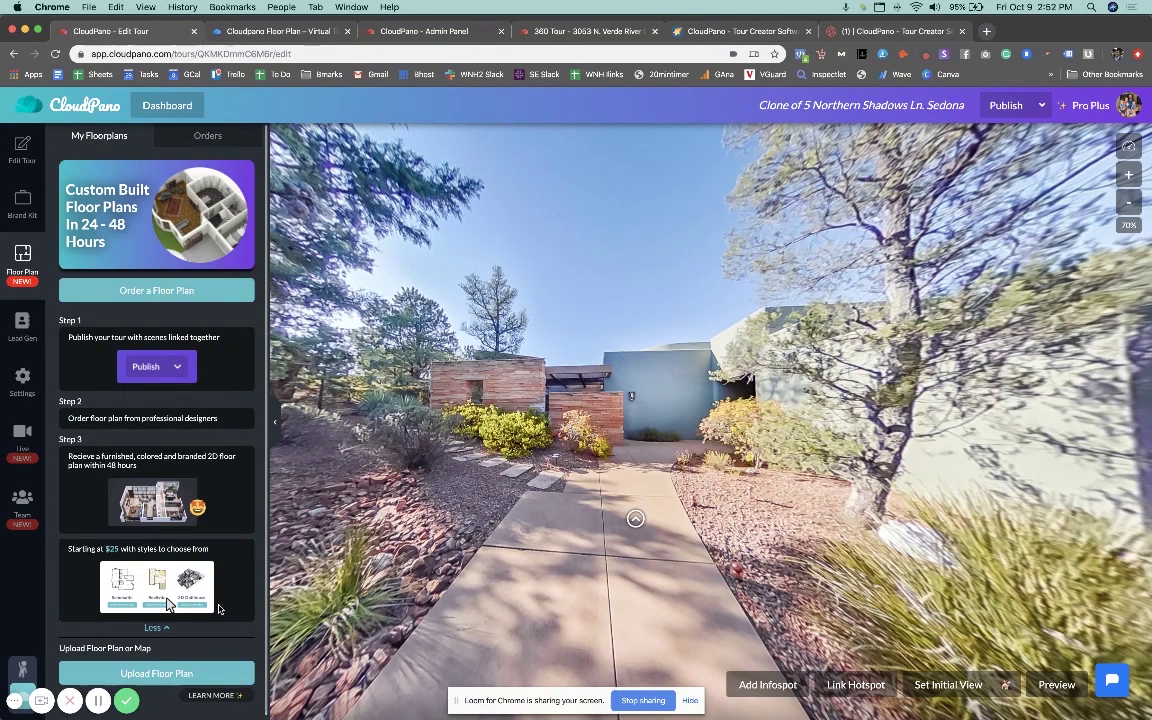
{"action": "scroll", "coordinate": [200, 520], "scroll_direction": "down", "scroll_amount": 1}
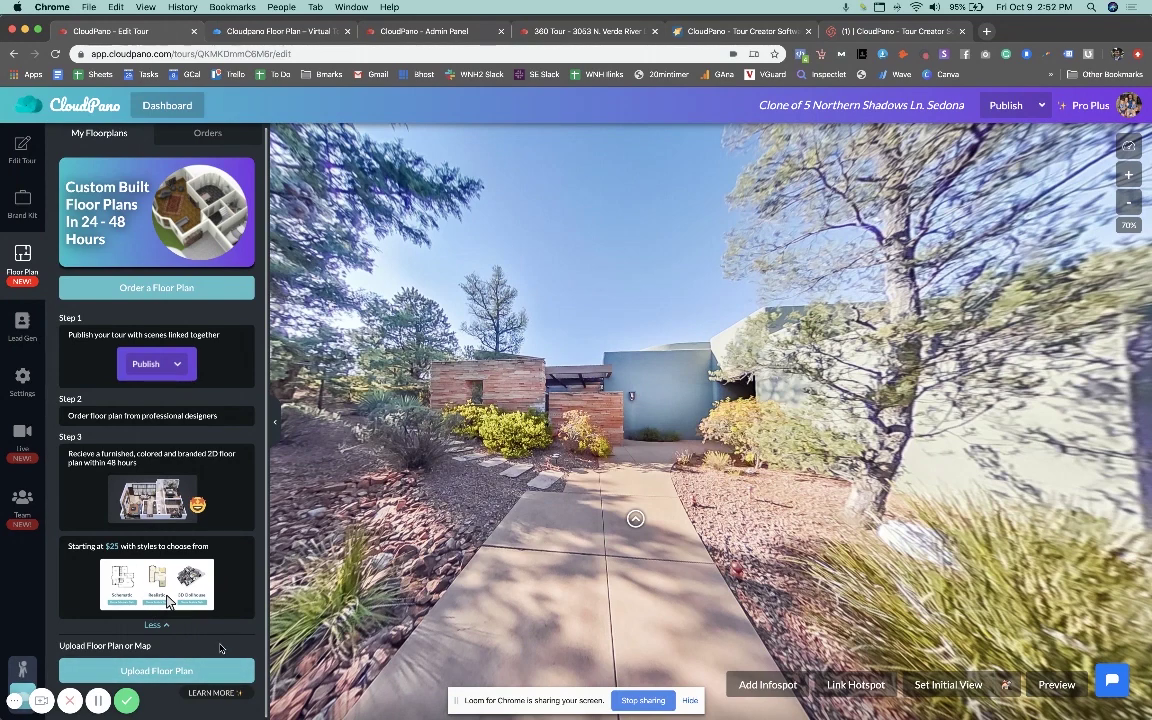
{"action": "left_click", "coordinate": [176, 134]}
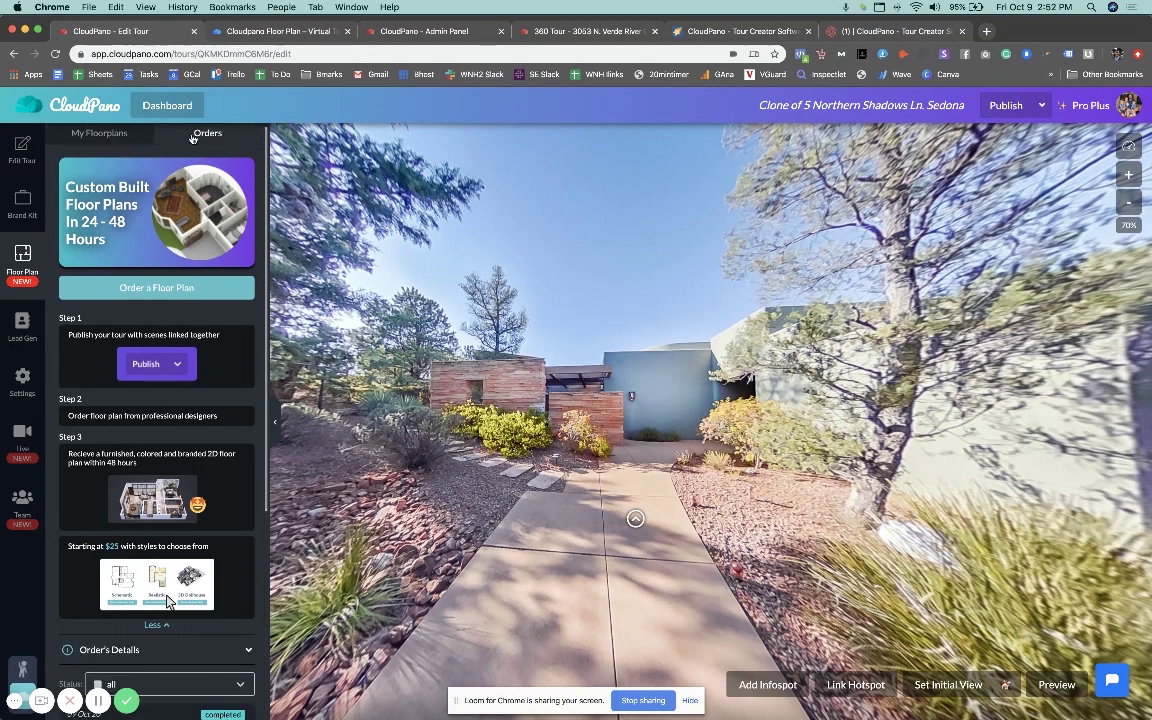
{"action": "scroll", "coordinate": [184, 405], "scroll_direction": "down", "scroll_amount": 3}
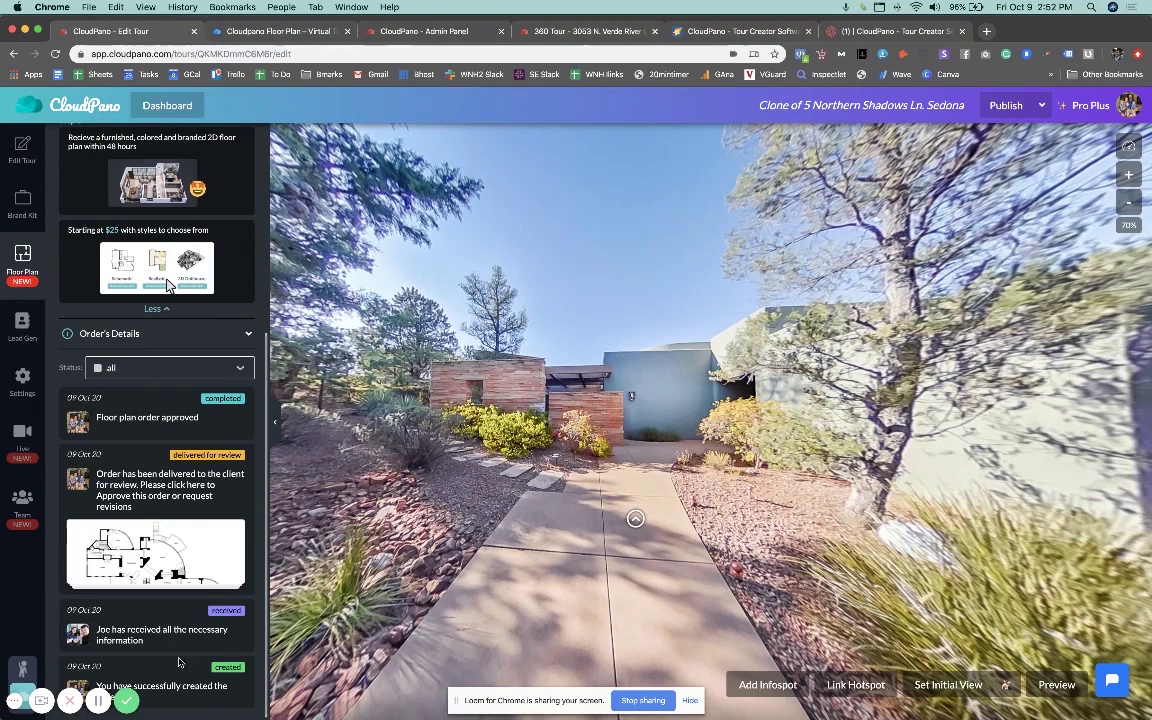
{"action": "scroll", "coordinate": [188, 460], "scroll_direction": "up", "scroll_amount": 3}
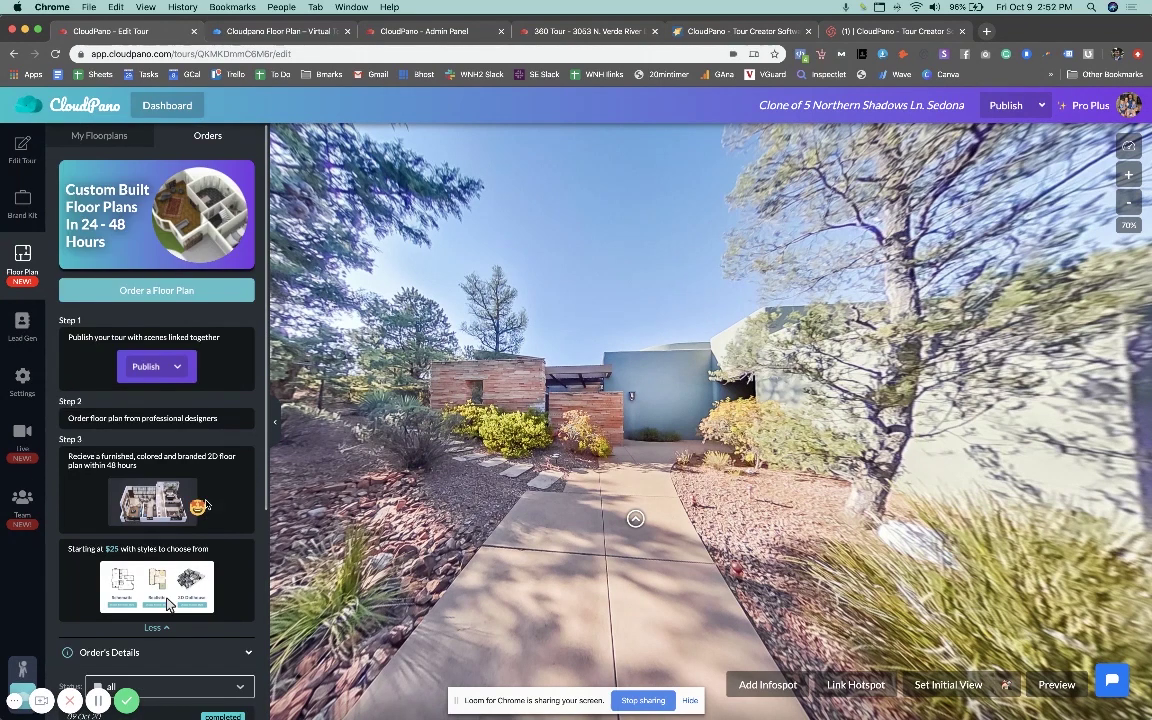
{"action": "left_click", "coordinate": [99, 135]}
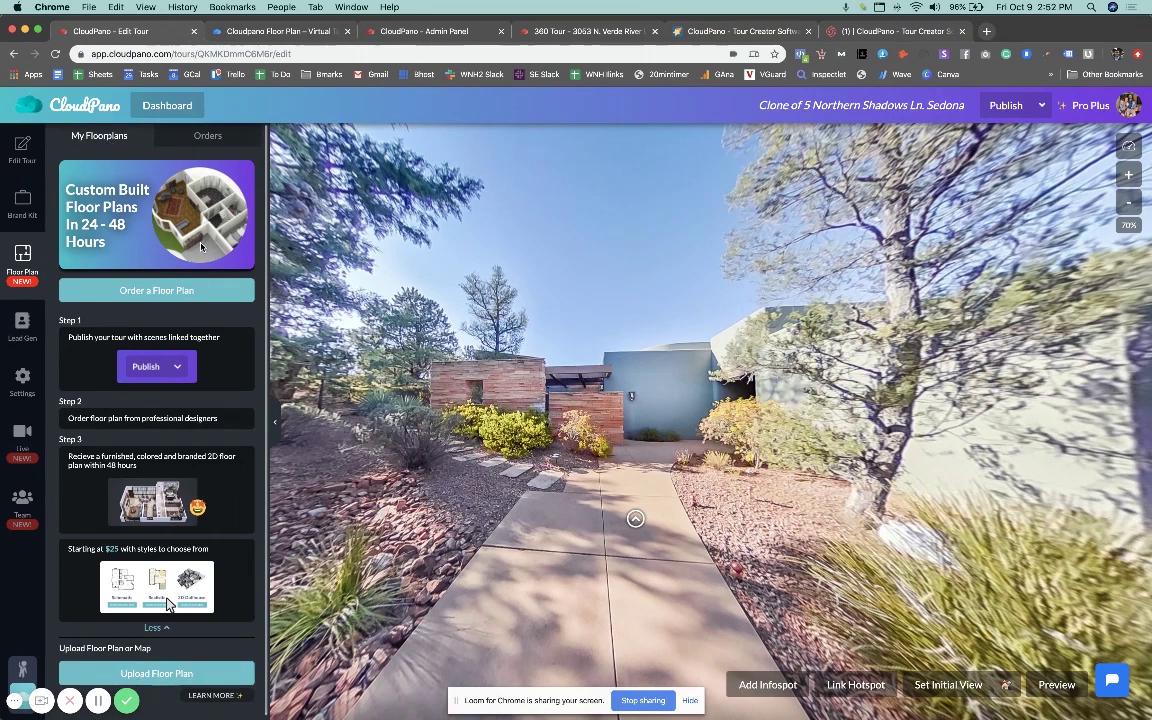
- Start a floor plan order in the Black and White style at $25 per floor
{"action": "left_click", "coordinate": [178, 291]}
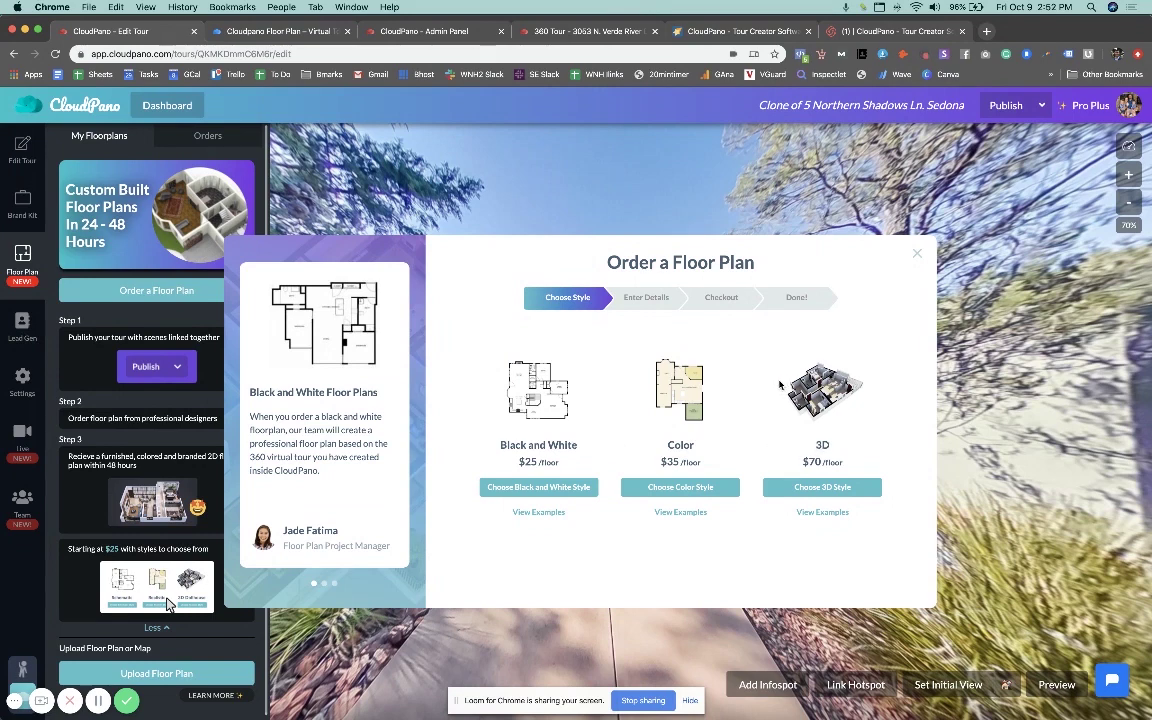
{"action": "left_click", "coordinate": [549, 490]}
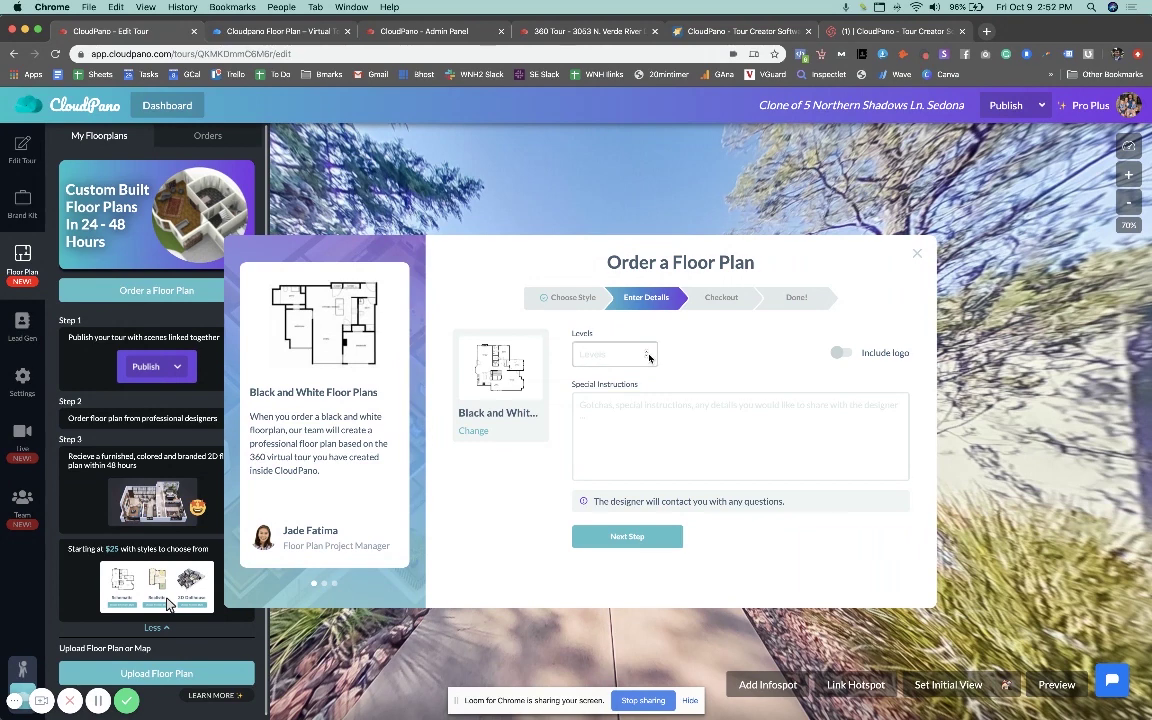
{"action": "left_click", "coordinate": [474, 431]}
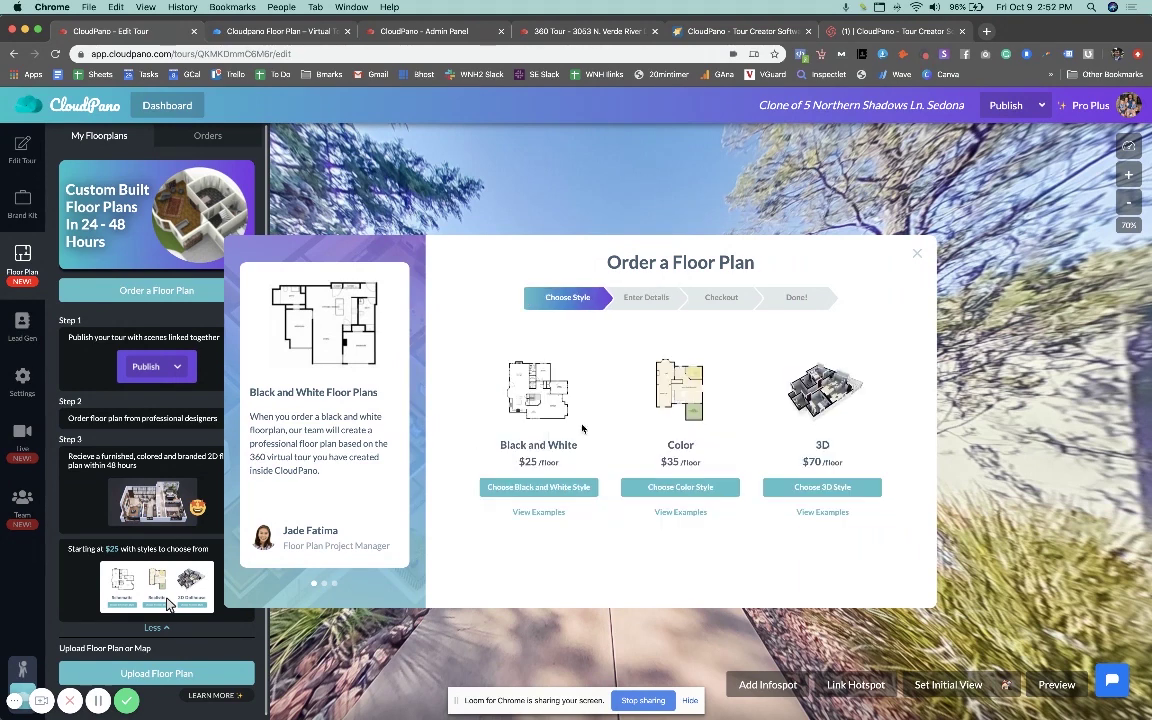
{"action": "left_click", "coordinate": [574, 490]}
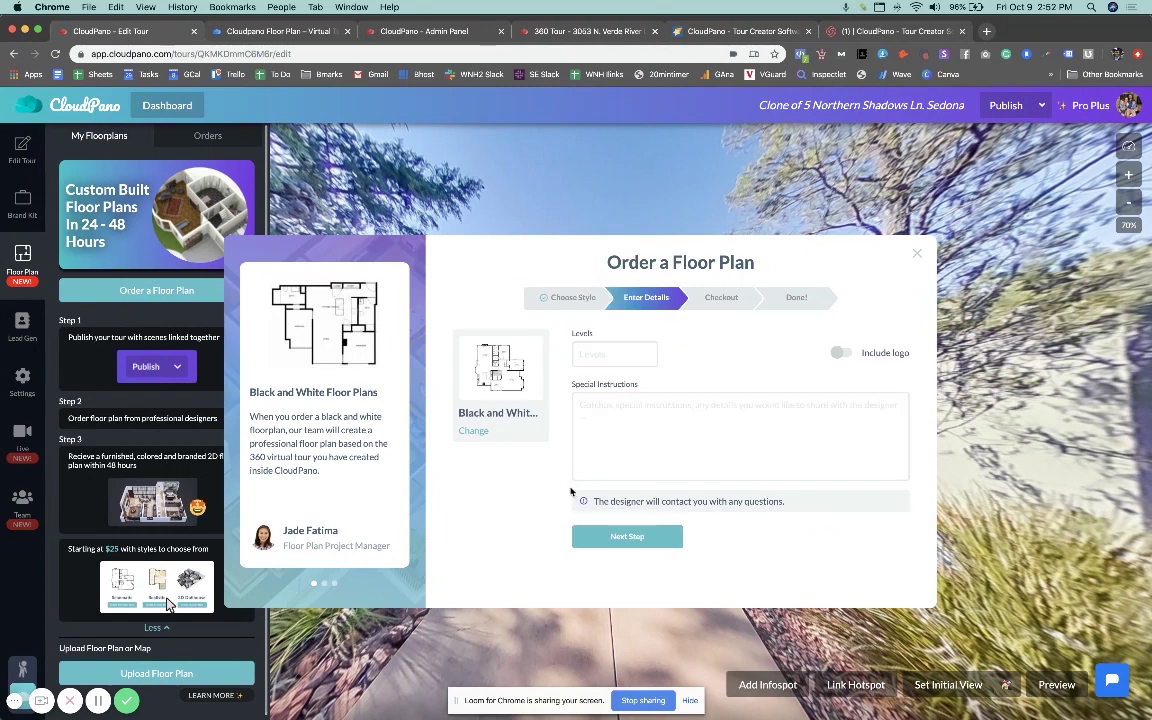
- Set the order's levels to 1 and leave the logo excluded
{"action": "left_click", "coordinate": [647, 355]}
{"action": "type", "text": "1"}
{"action": "left_click", "coordinate": [843, 353]}
{"action": "left_click", "coordinate": [845, 354]}
- Add the special instruction "watch out for the patio." and complete the floor plan order
{"action": "left_click", "coordinate": [662, 413]}
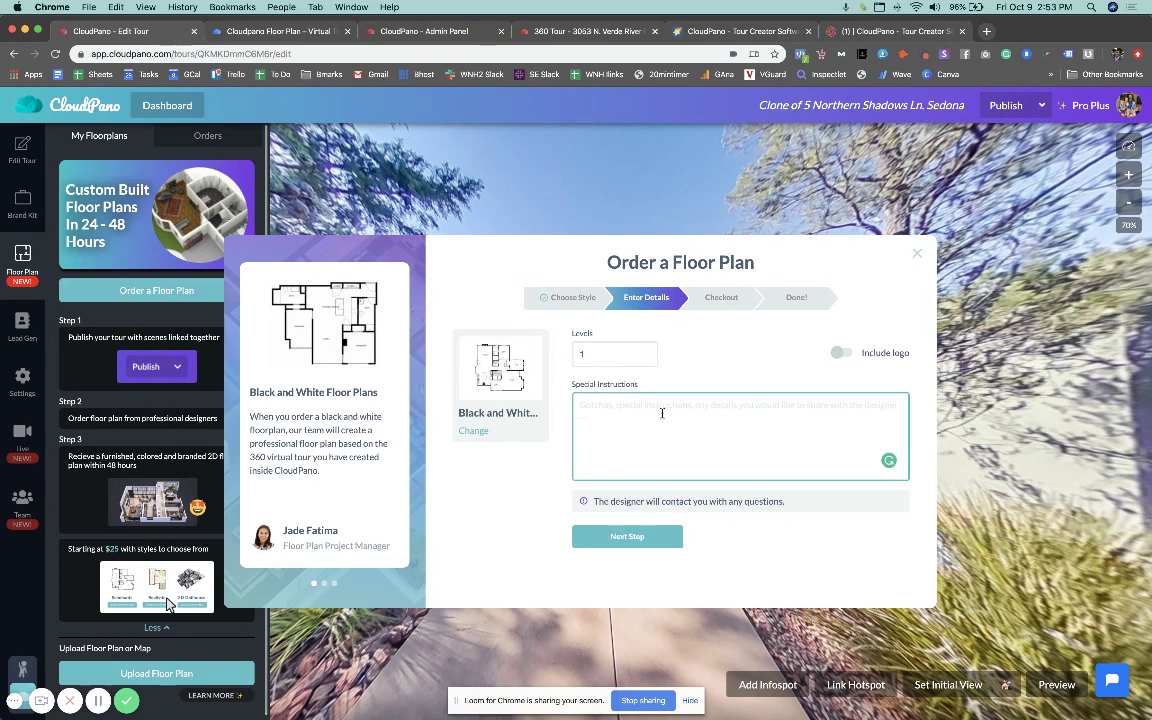
{"action": "type", "text": "watc"}
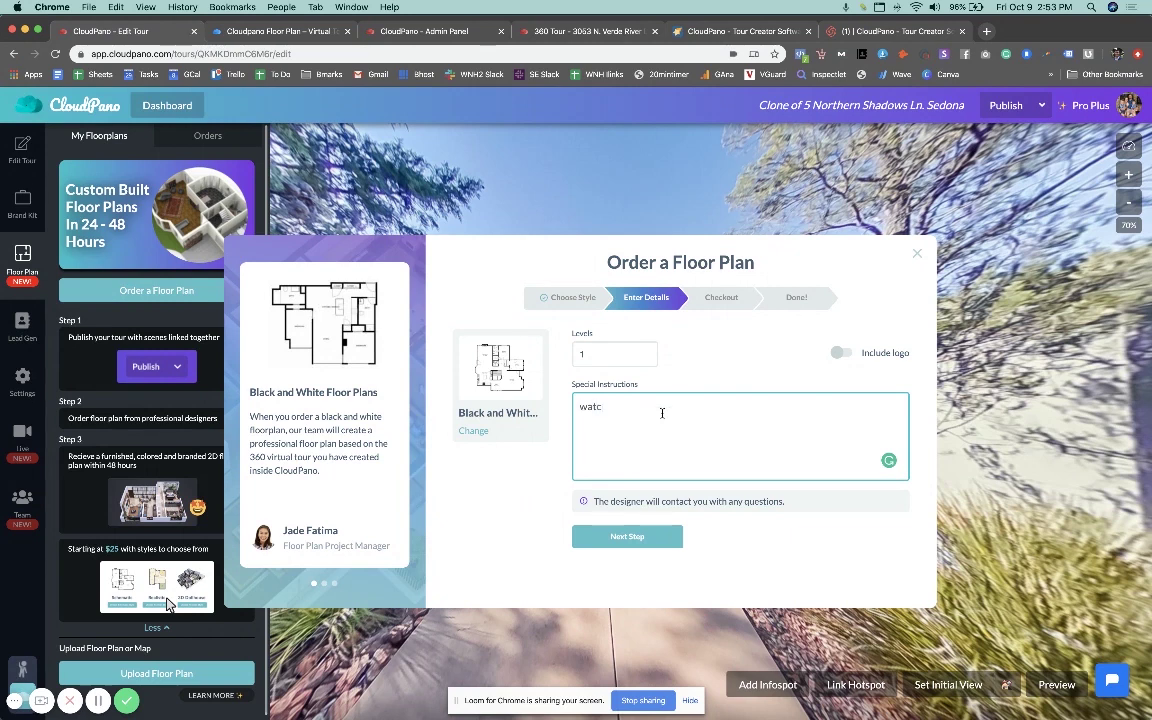
{"action": "type", "text": "h out for hte patio"}
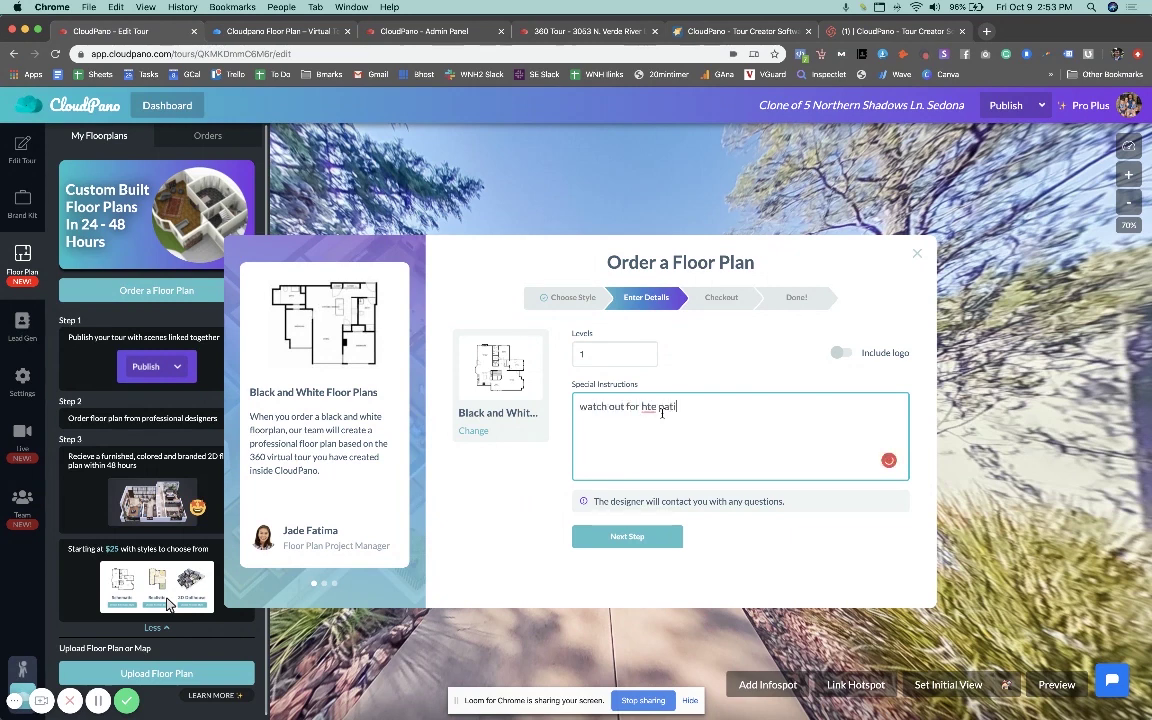
{"action": "left_click", "coordinate": [661, 410]}
{"action": "left_click", "coordinate": [725, 429]}
{"action": "left_click", "coordinate": [641, 537]}
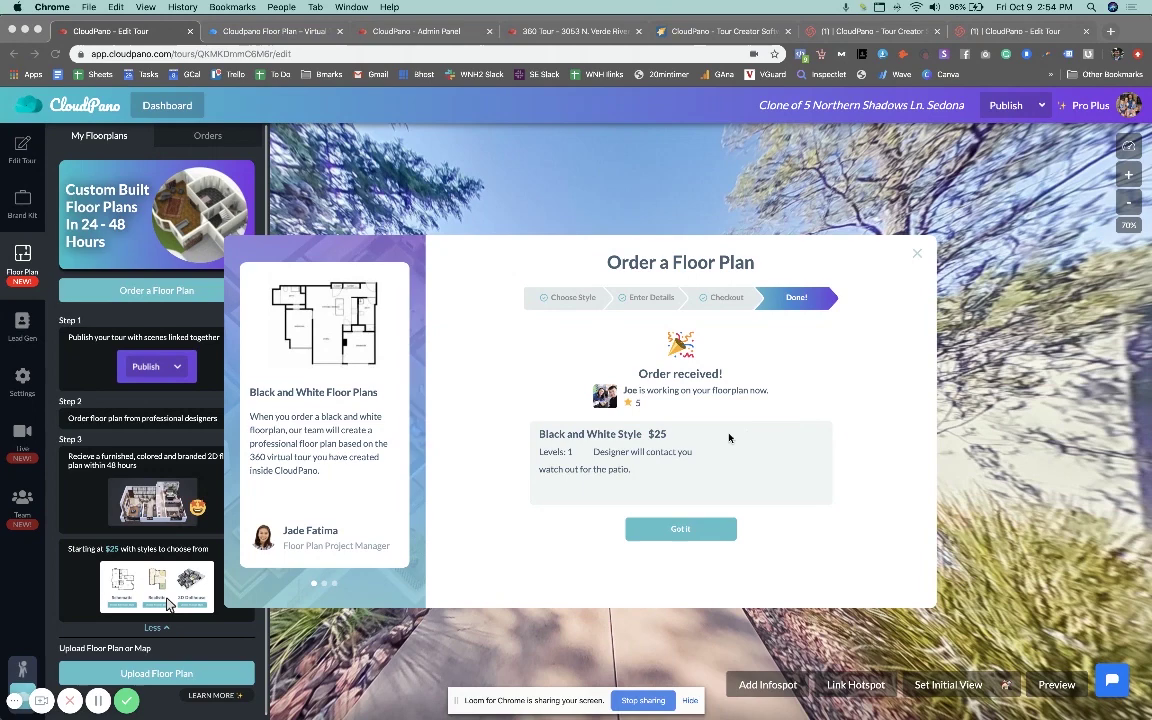
{"action": "left_click", "coordinate": [678, 530]}
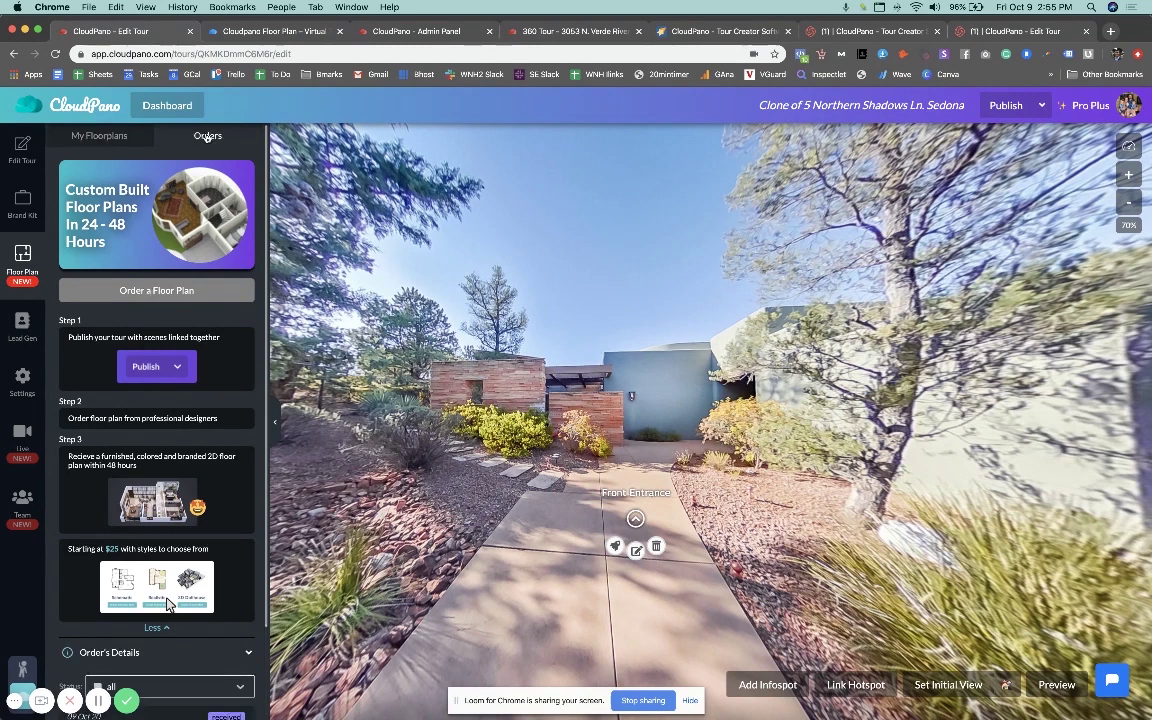
- Open the floor plan delivered for review in the orders and accept it
{"action": "scroll", "coordinate": [210, 358], "scroll_direction": "down", "scroll_amount": 1}
{"action": "scroll", "coordinate": [210, 358], "scroll_direction": "down", "scroll_amount": 2}
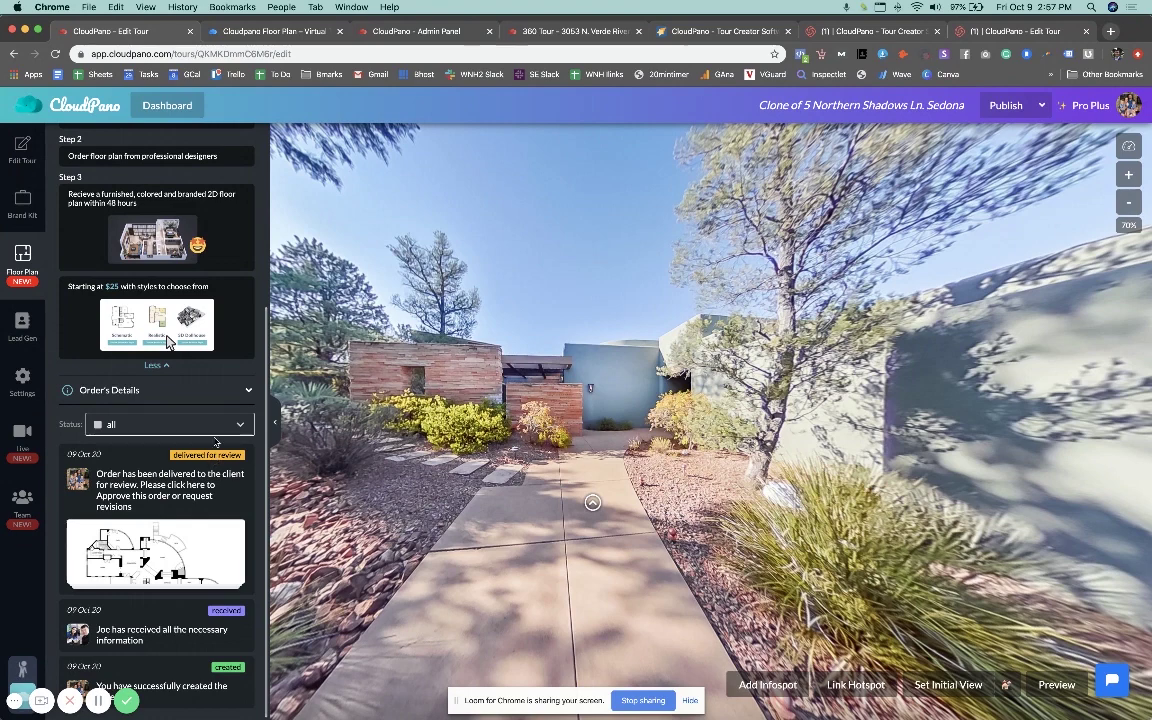
{"action": "left_click", "coordinate": [162, 506]}
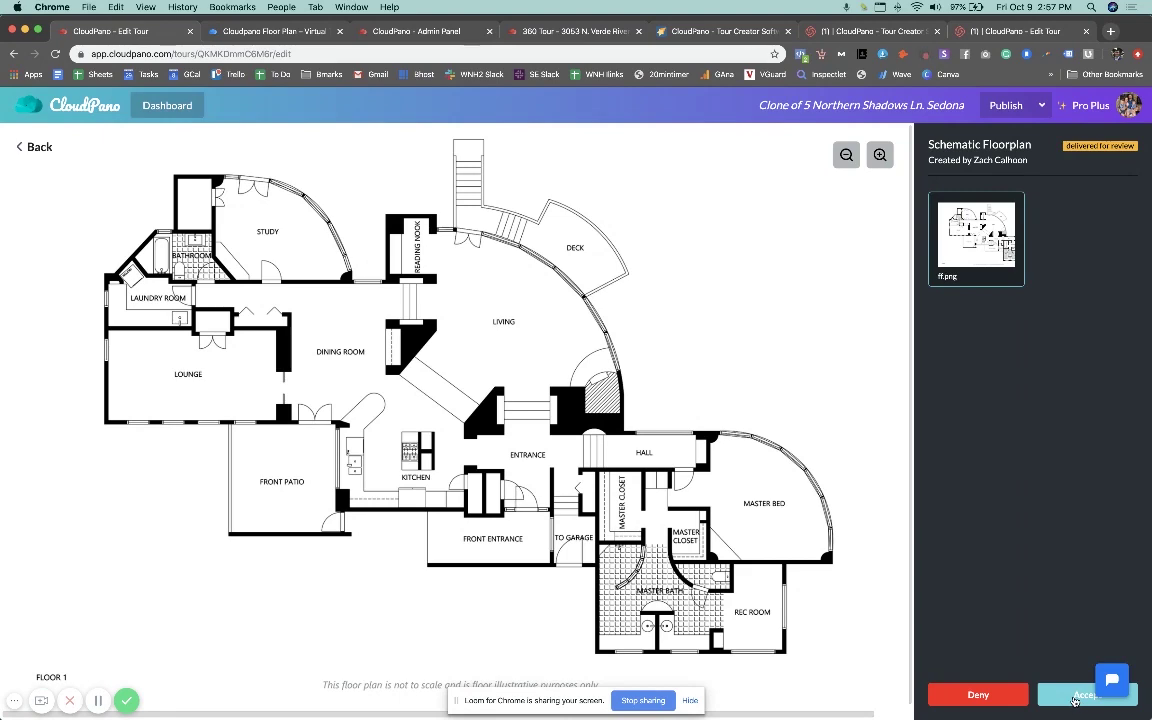
{"action": "left_click", "coordinate": [1075, 698]}
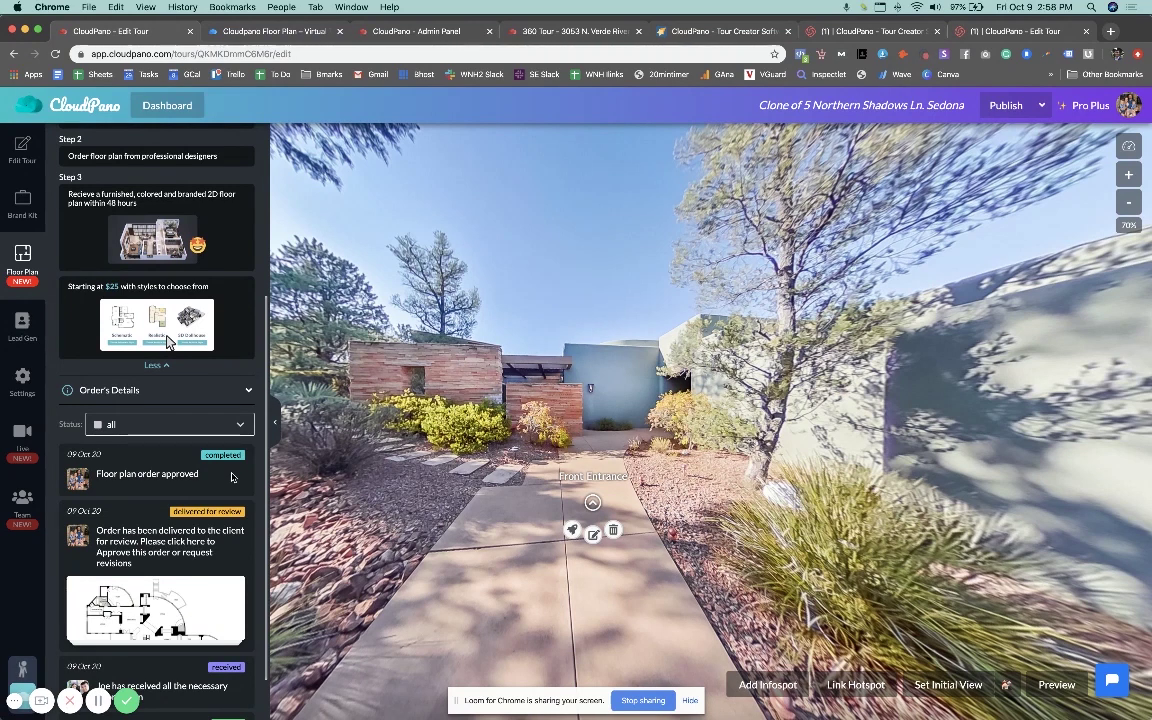
- Open the approved custom floor plan from the tour's floor plans for scene linking
{"action": "scroll", "coordinate": [229, 474], "scroll_direction": "up", "scroll_amount": 5}
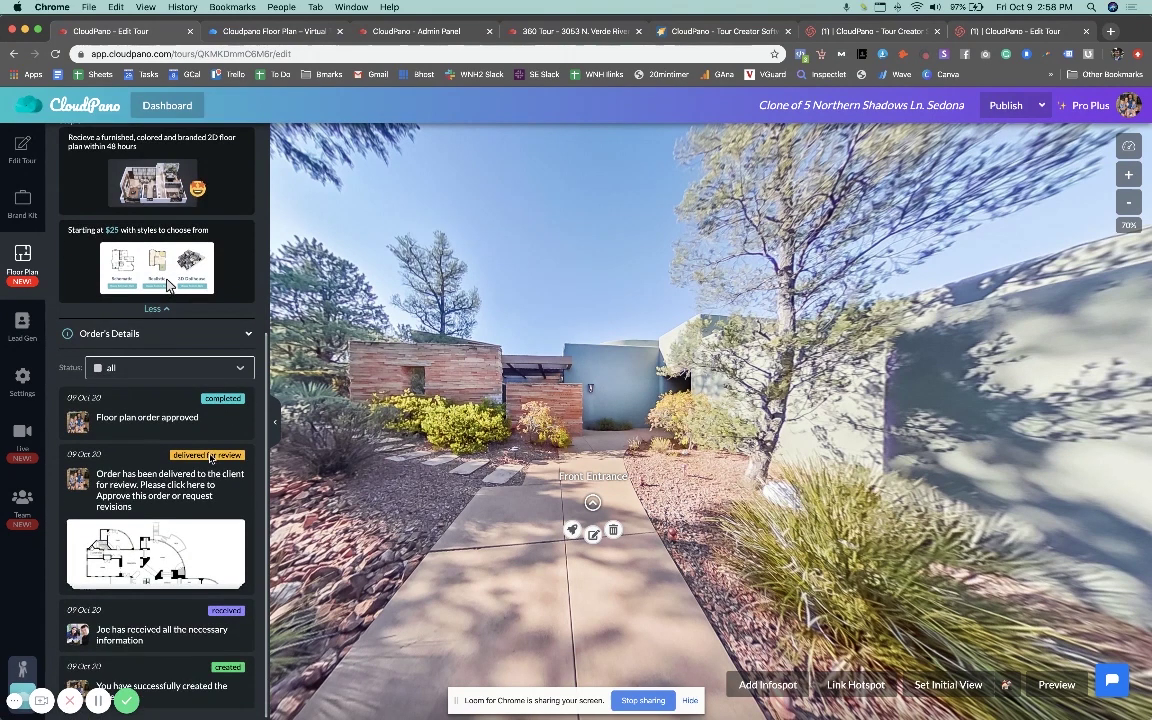
{"action": "left_click", "coordinate": [97, 138]}
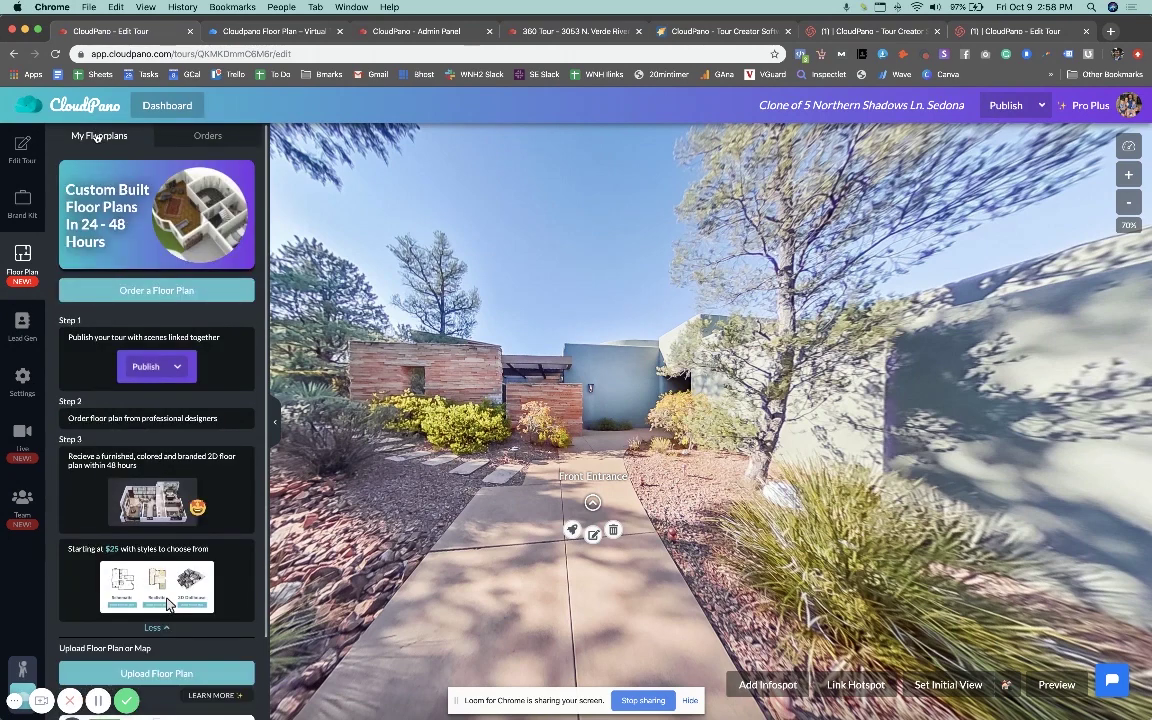
{"action": "scroll", "coordinate": [222, 452], "scroll_direction": "down", "scroll_amount": 2}
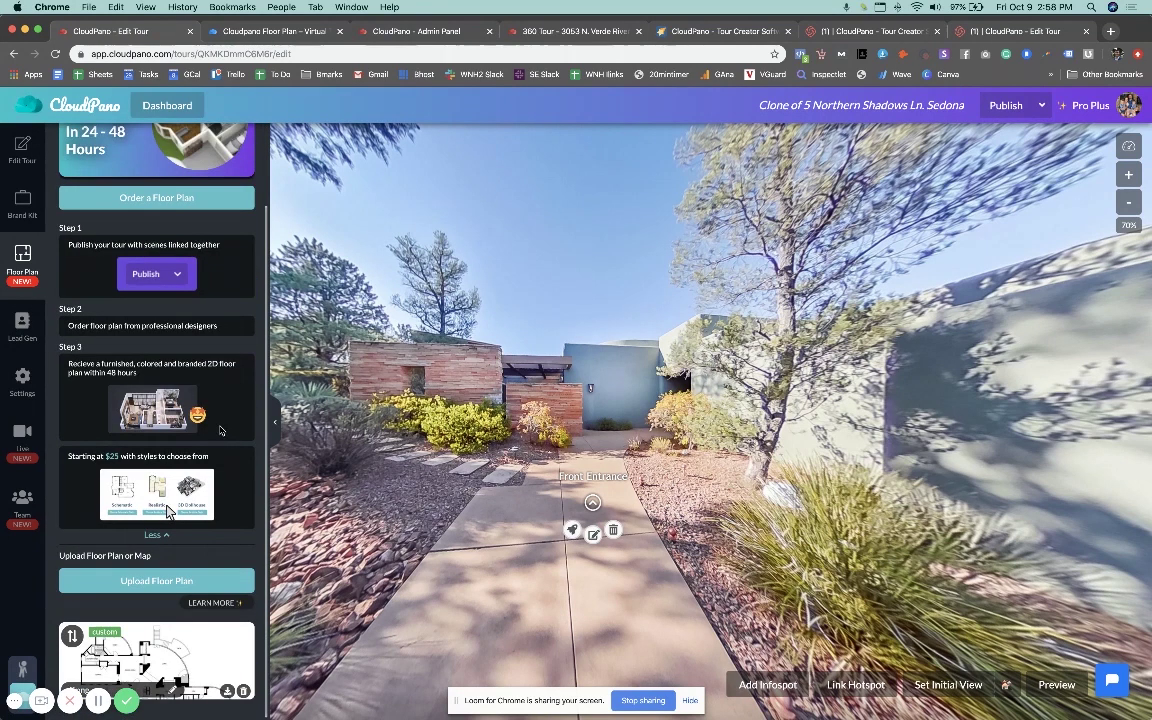
{"action": "left_click", "coordinate": [175, 656]}
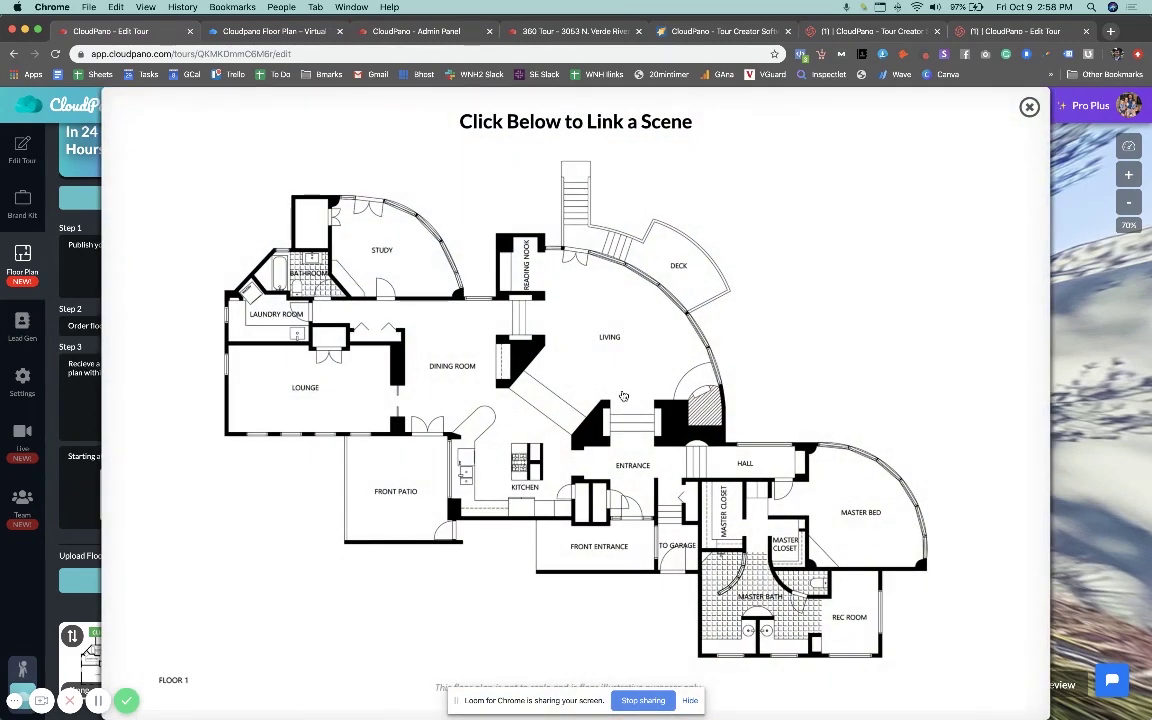
- Link the Living scene to the living room on the floor plan, save the link, and close the plan
{"action": "left_click", "coordinate": [549, 310]}
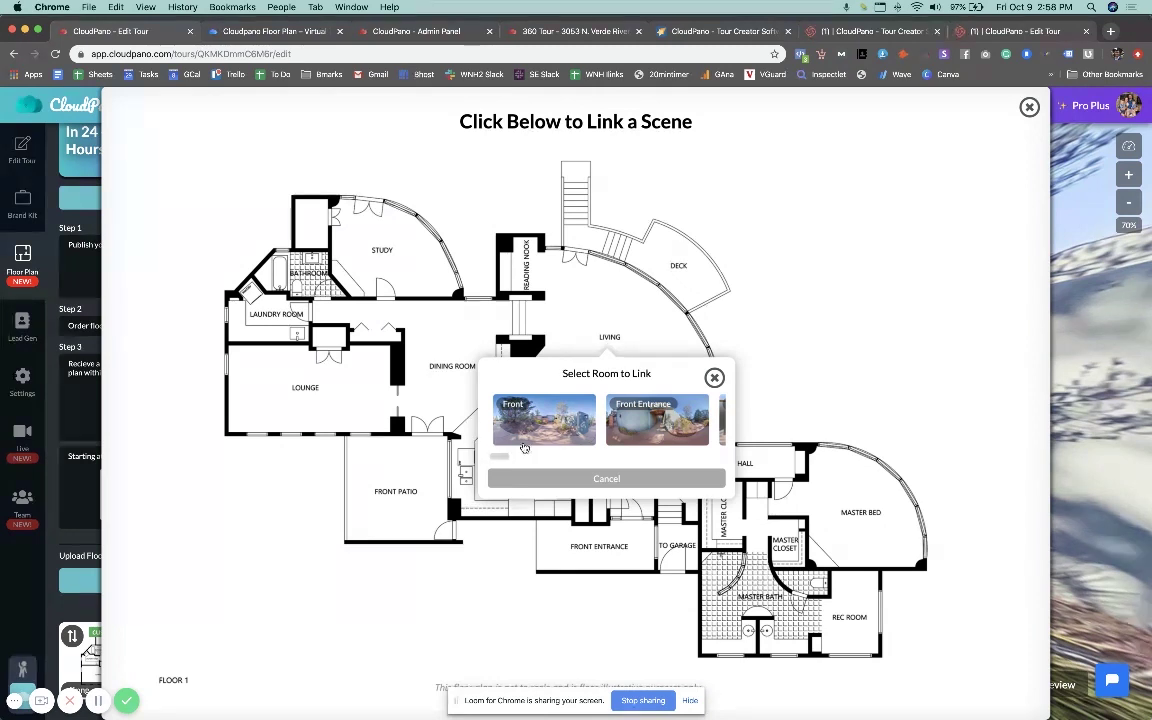
{"action": "left_click", "coordinate": [714, 377]}
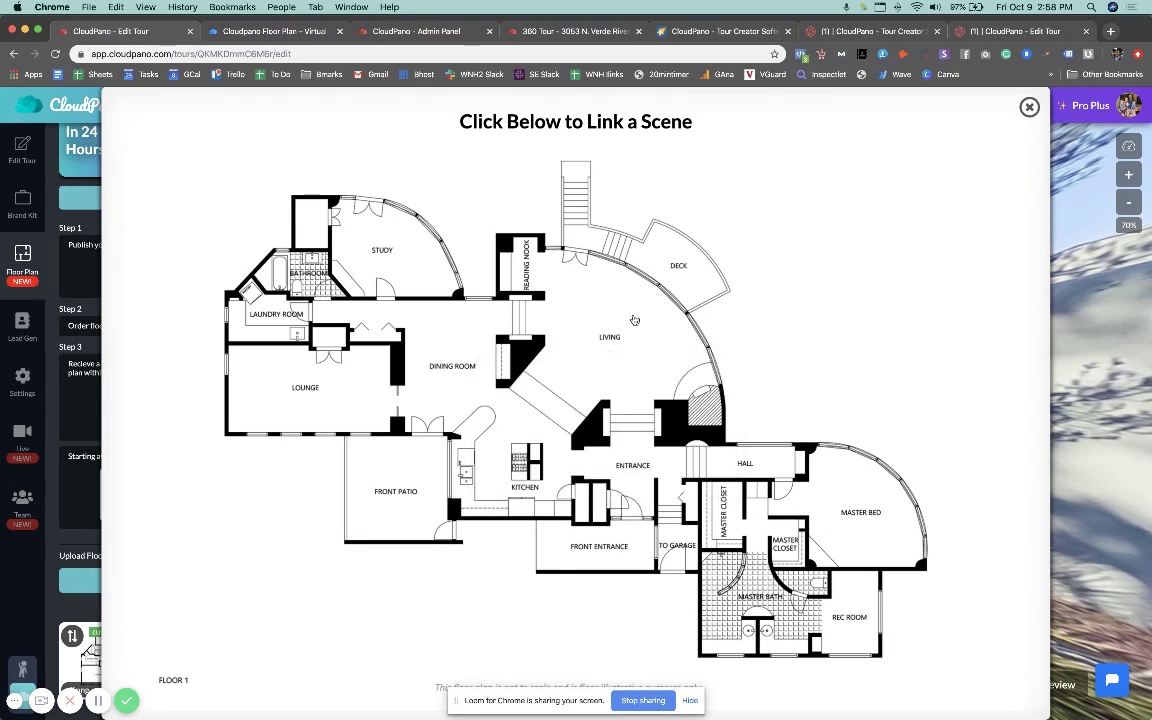
{"action": "left_click", "coordinate": [556, 280]}
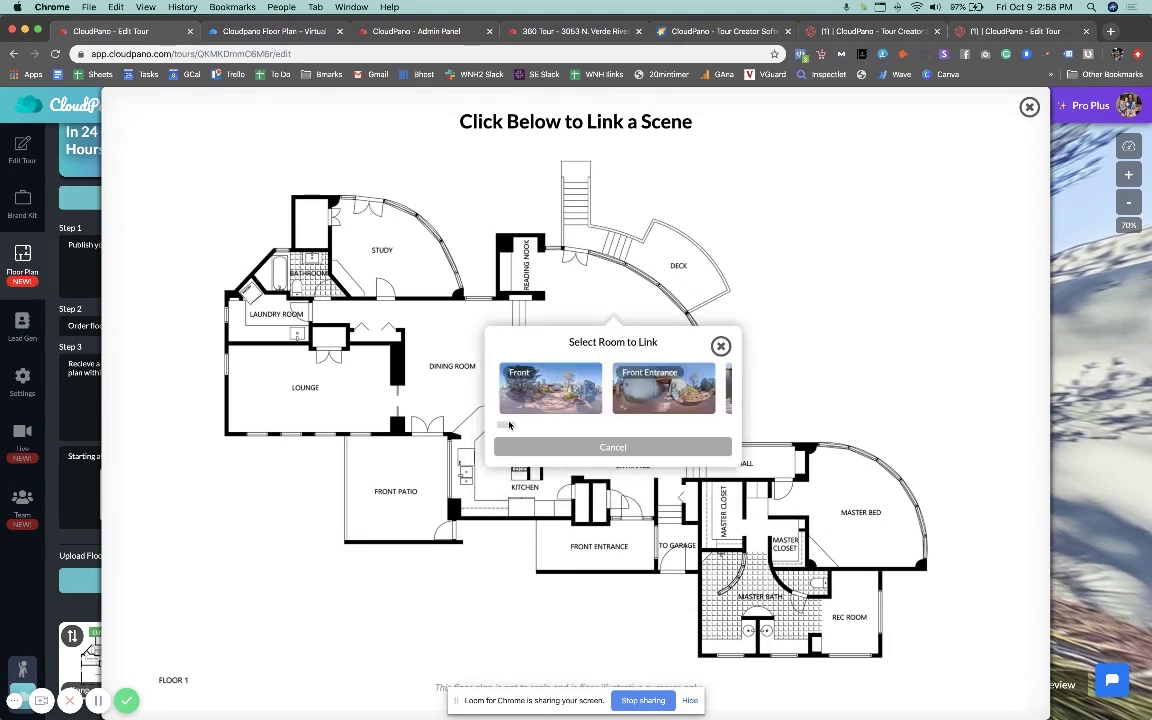
{"action": "scroll", "coordinate": [516, 400], "scroll_direction": "right", "scroll_amount": 5}
{"action": "left_click", "coordinate": [571, 398]}
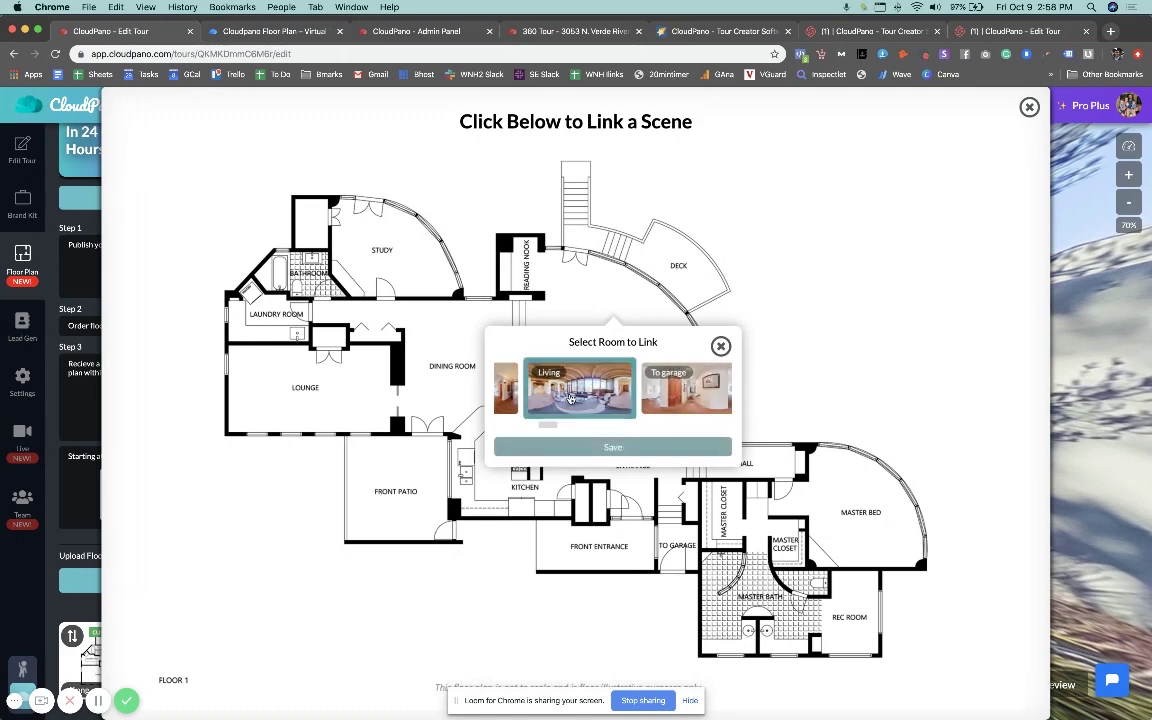
{"action": "left_click", "coordinate": [610, 446]}
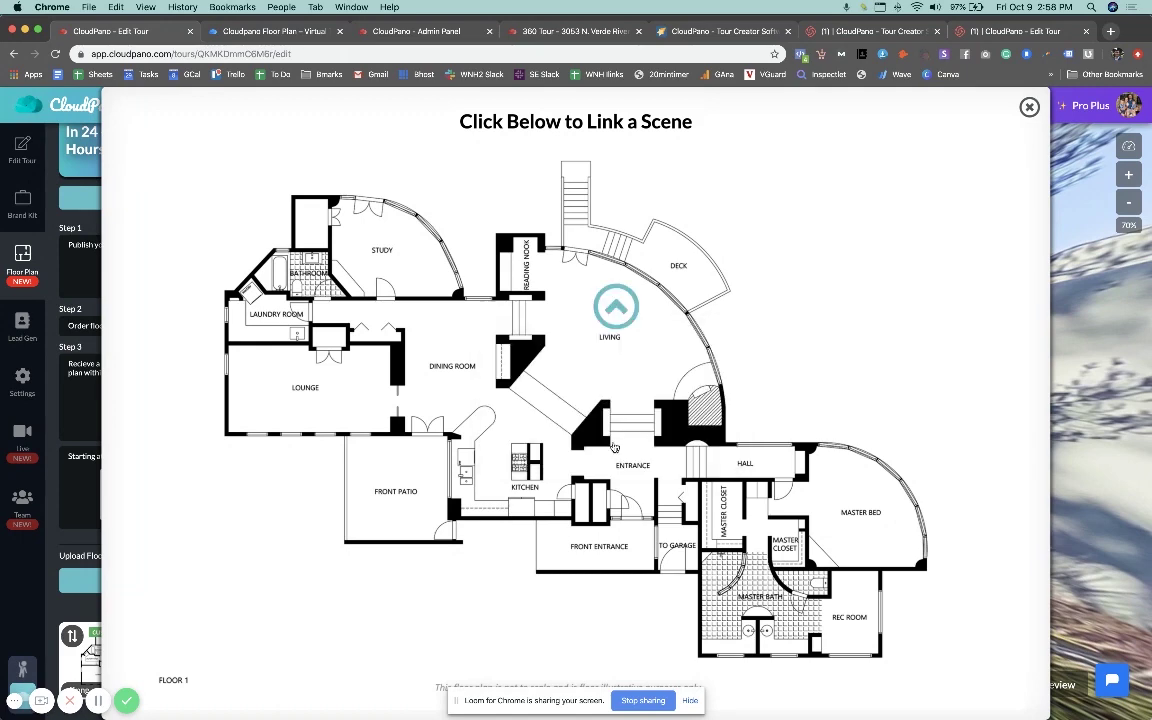
{"action": "left_click", "coordinate": [1029, 107]}
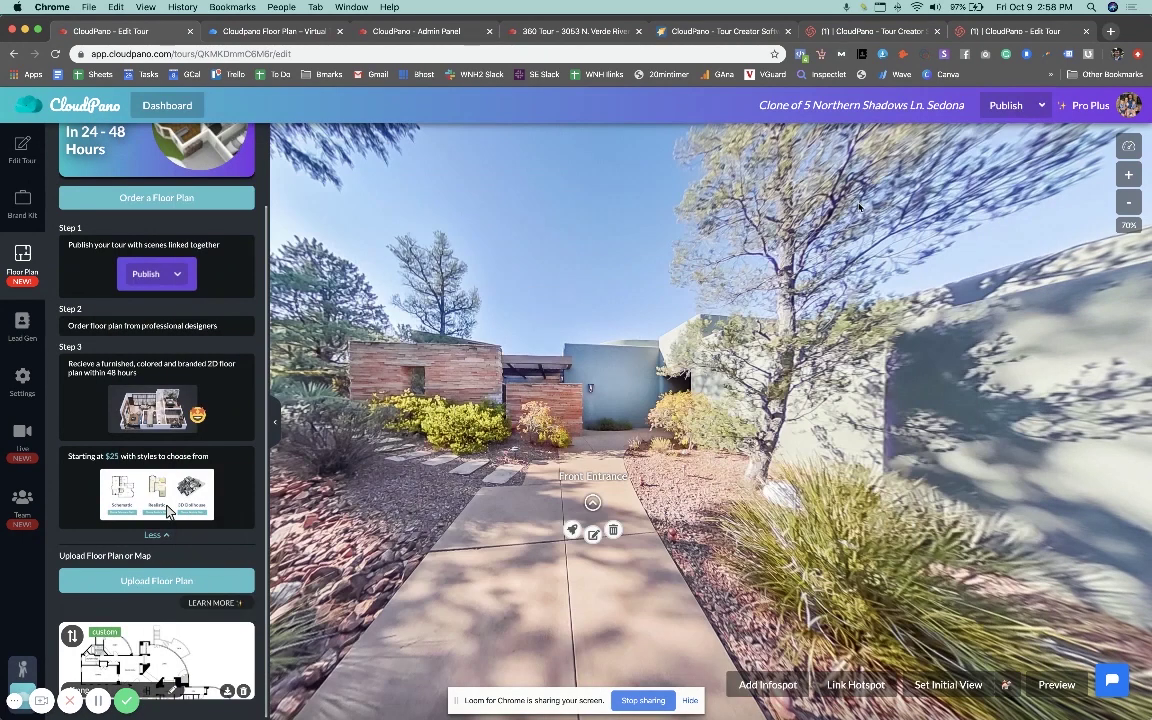
- Publish the tour and test the Living link on the floor plan in the published tour
{"action": "left_click", "coordinate": [1015, 104]}
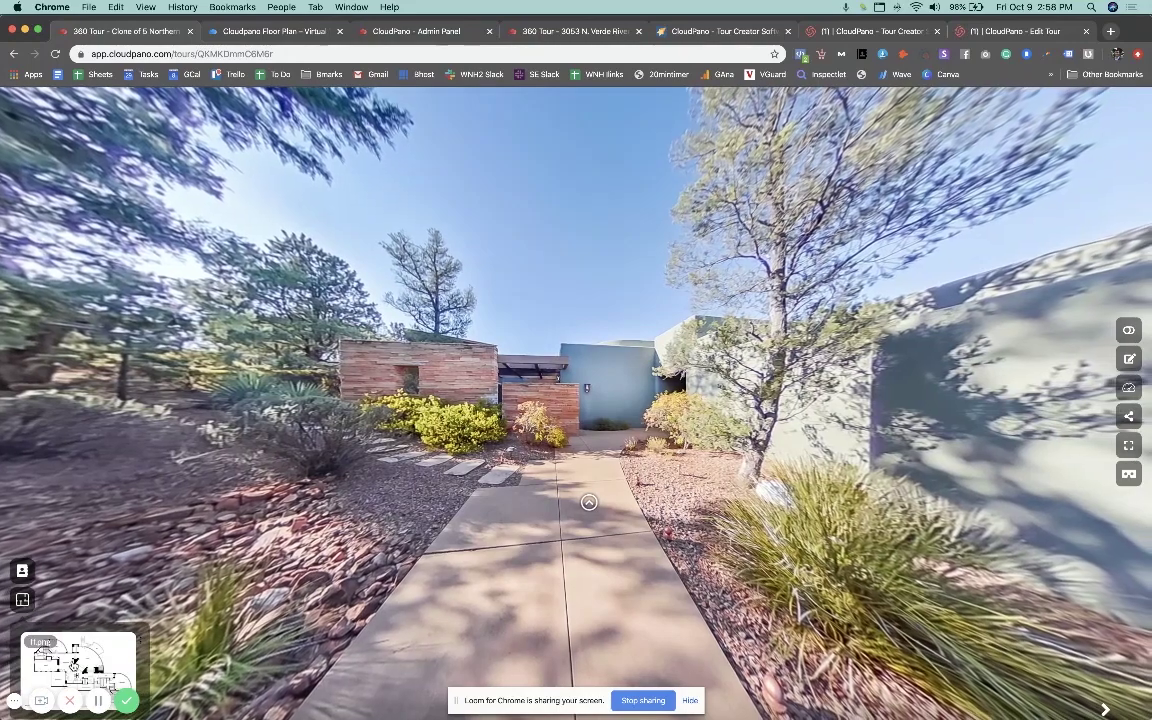
{"action": "left_click", "coordinate": [78, 665]}
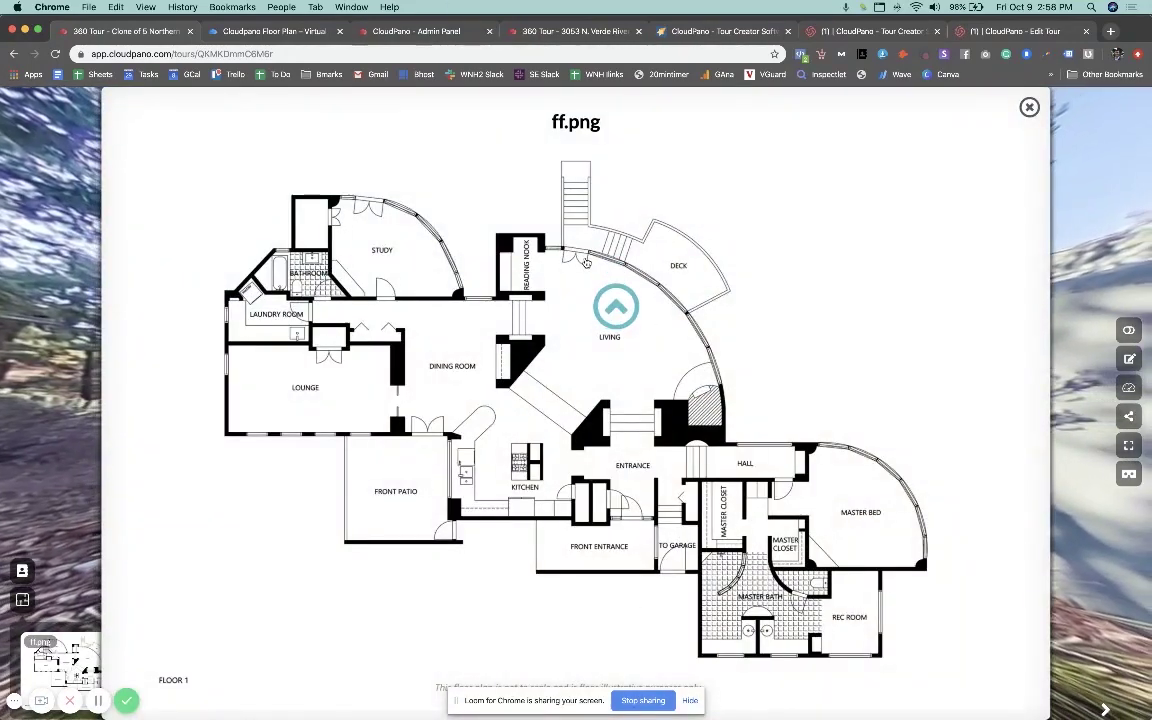
{"action": "left_click", "coordinate": [615, 312]}
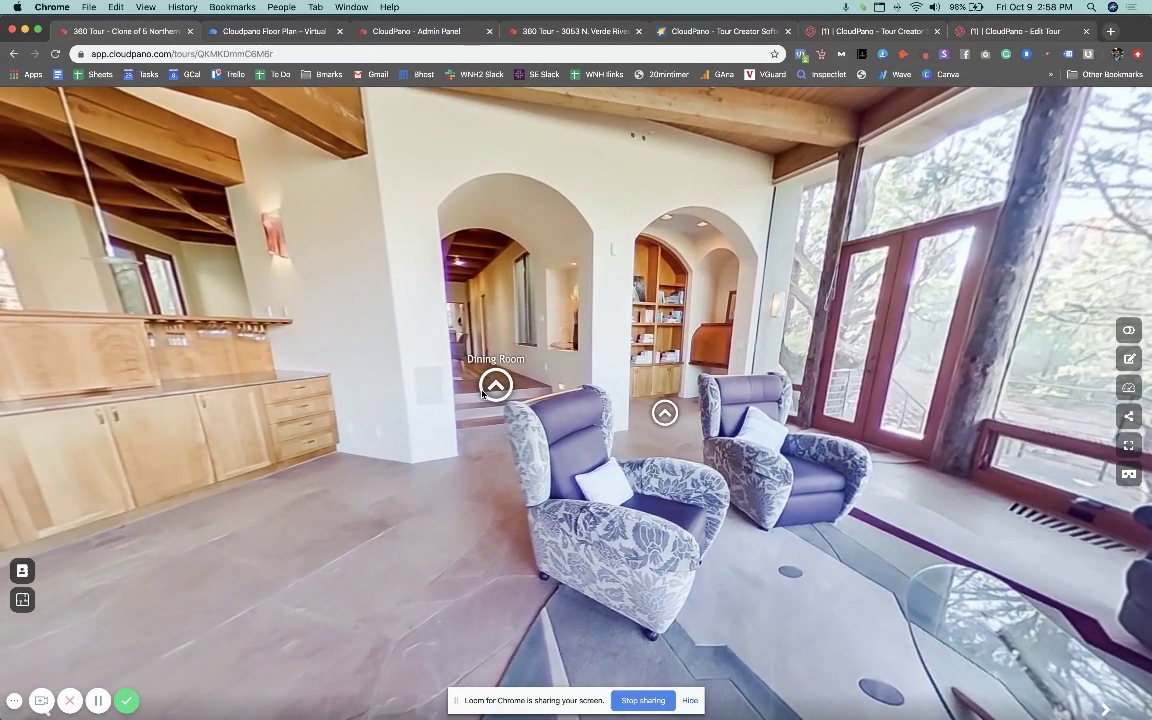
- Move to the Dining Room scene in the published tour and view the floor plan from there
{"action": "left_click", "coordinate": [487, 389]}
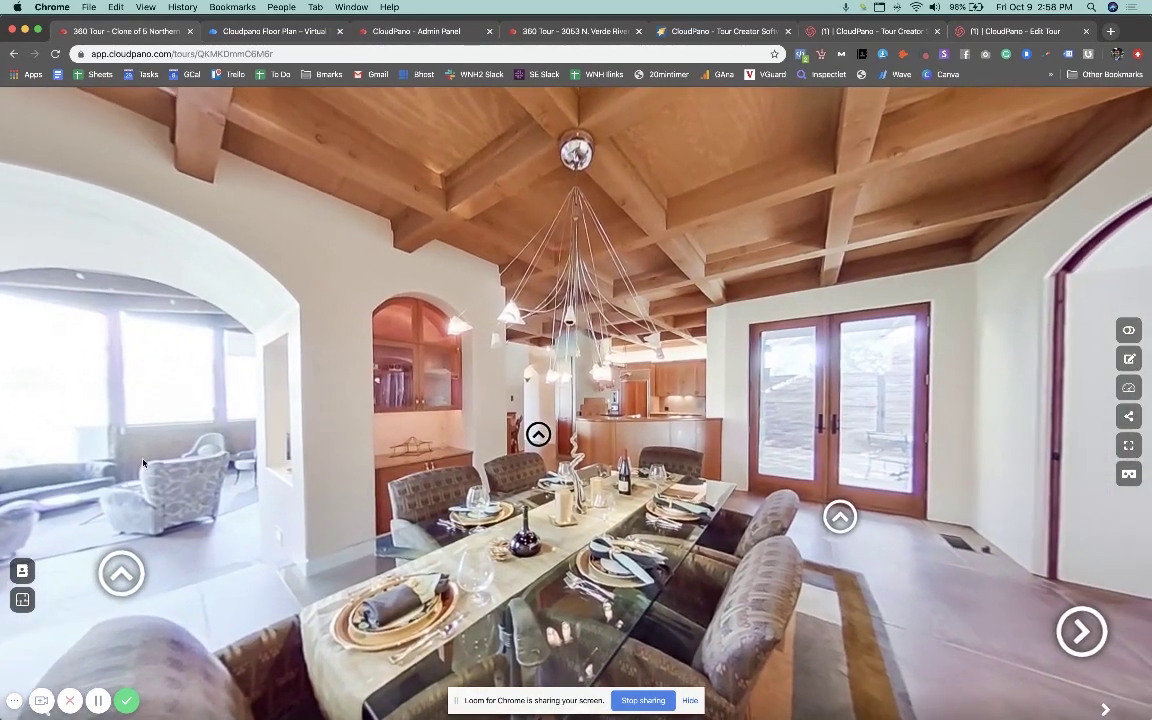
{"action": "left_click", "coordinate": [25, 601]}
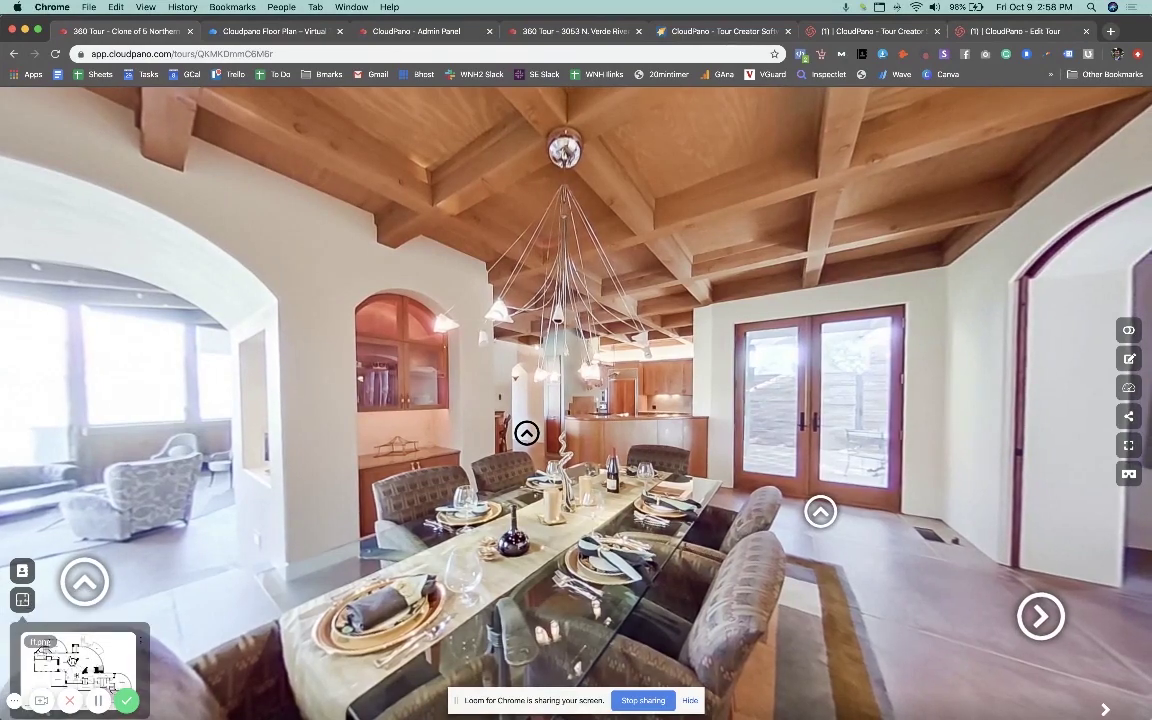
{"action": "left_click", "coordinate": [72, 660]}
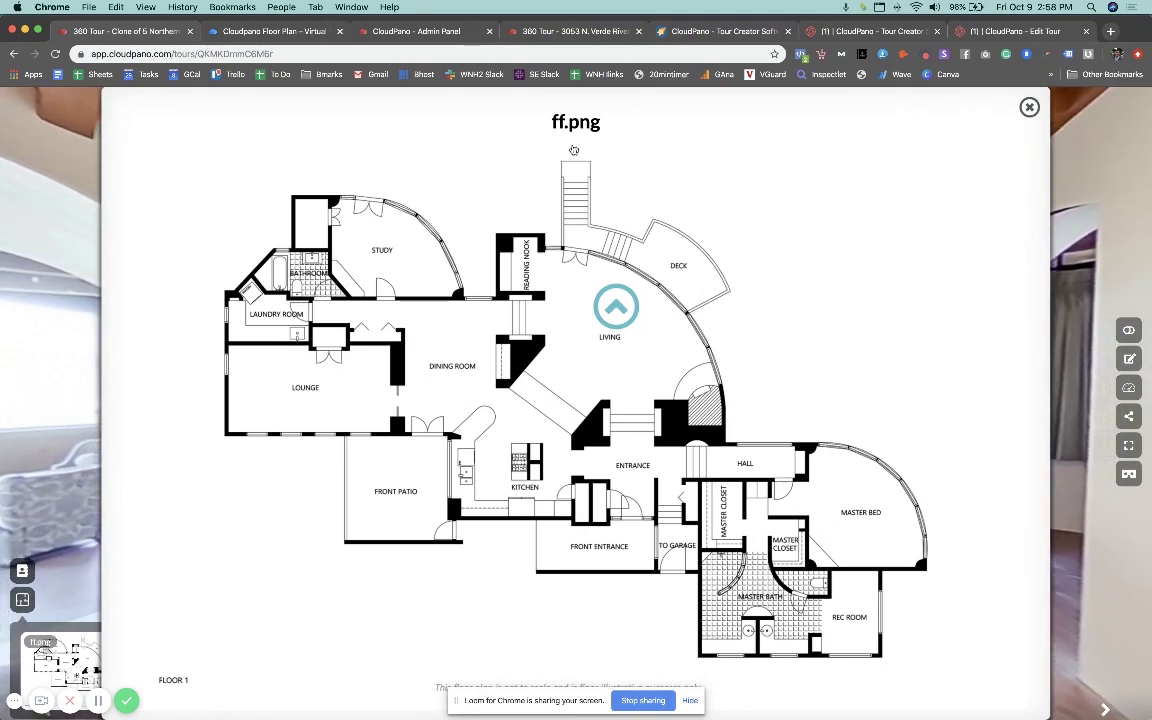
{"action": "left_click", "coordinate": [1030, 108]}
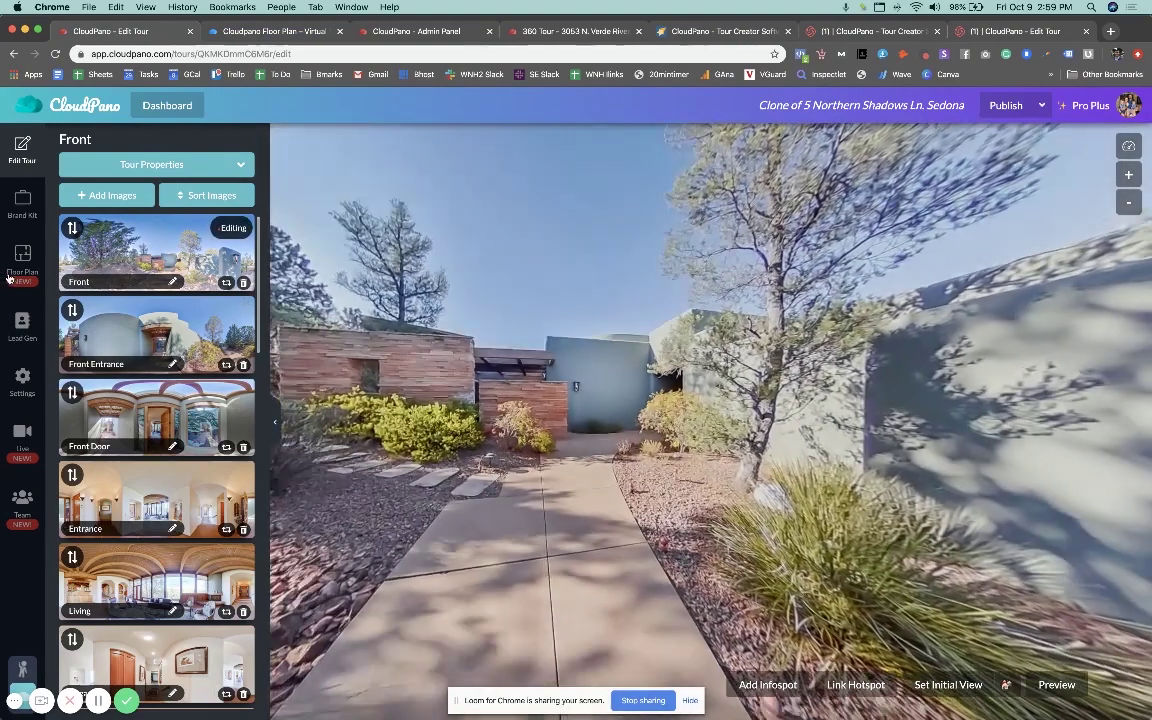
- Open the tour editor's floor plan section and collapse the ordering instructions
{"action": "left_click", "coordinate": [14, 268]}
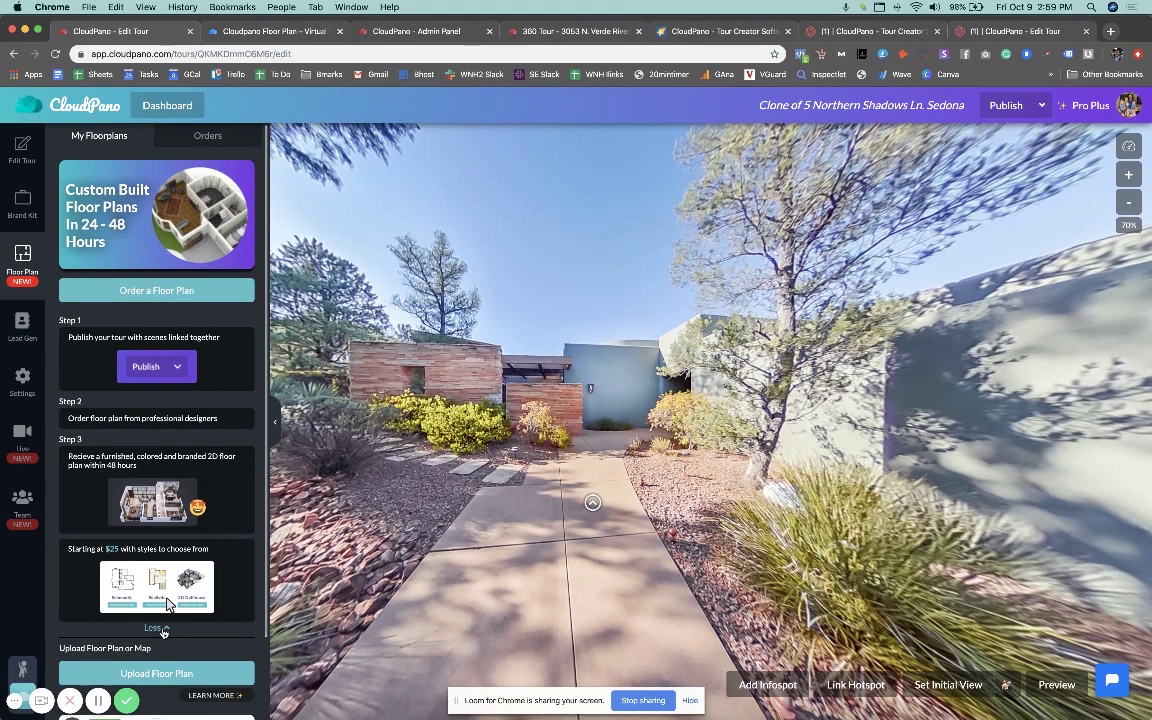
{"action": "left_click", "coordinate": [161, 628]}
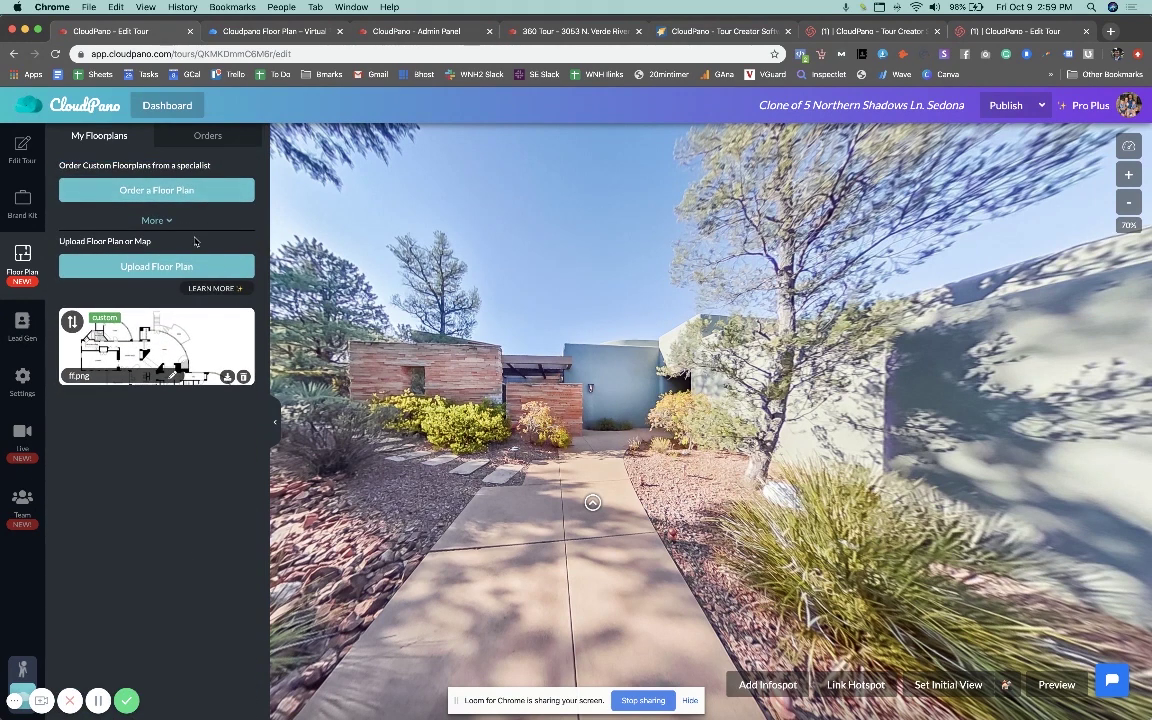
{"action": "left_click", "coordinate": [176, 192]}
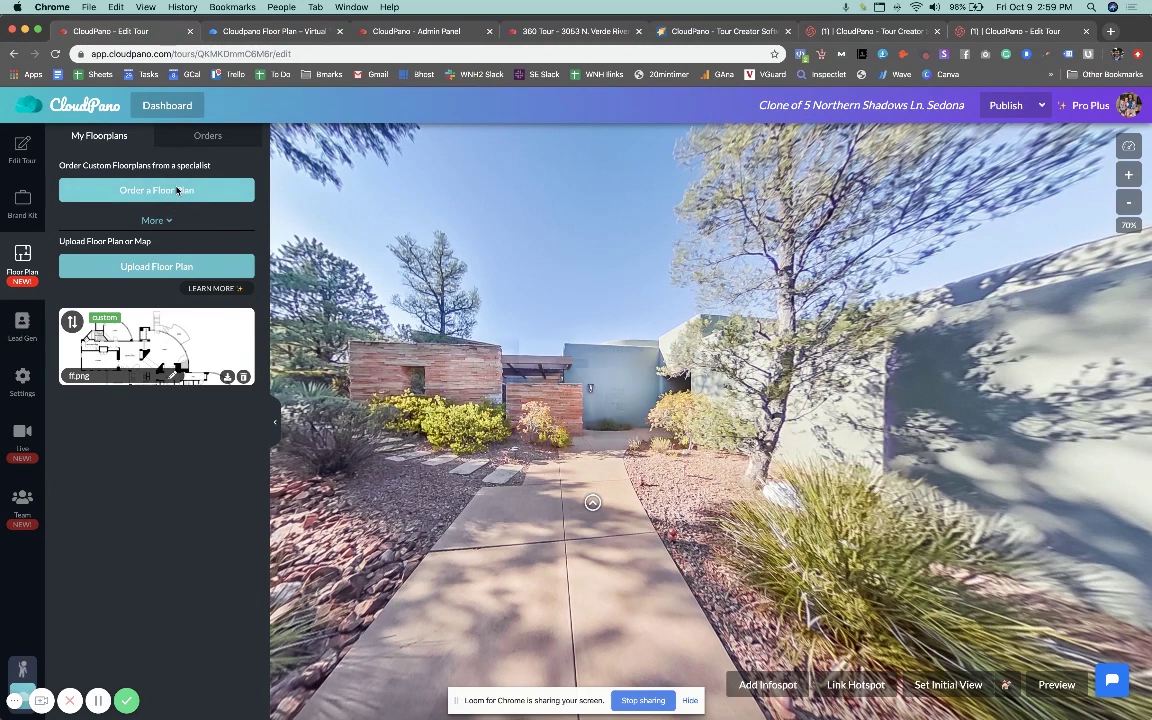
{"action": "left_click", "coordinate": [843, 488]}
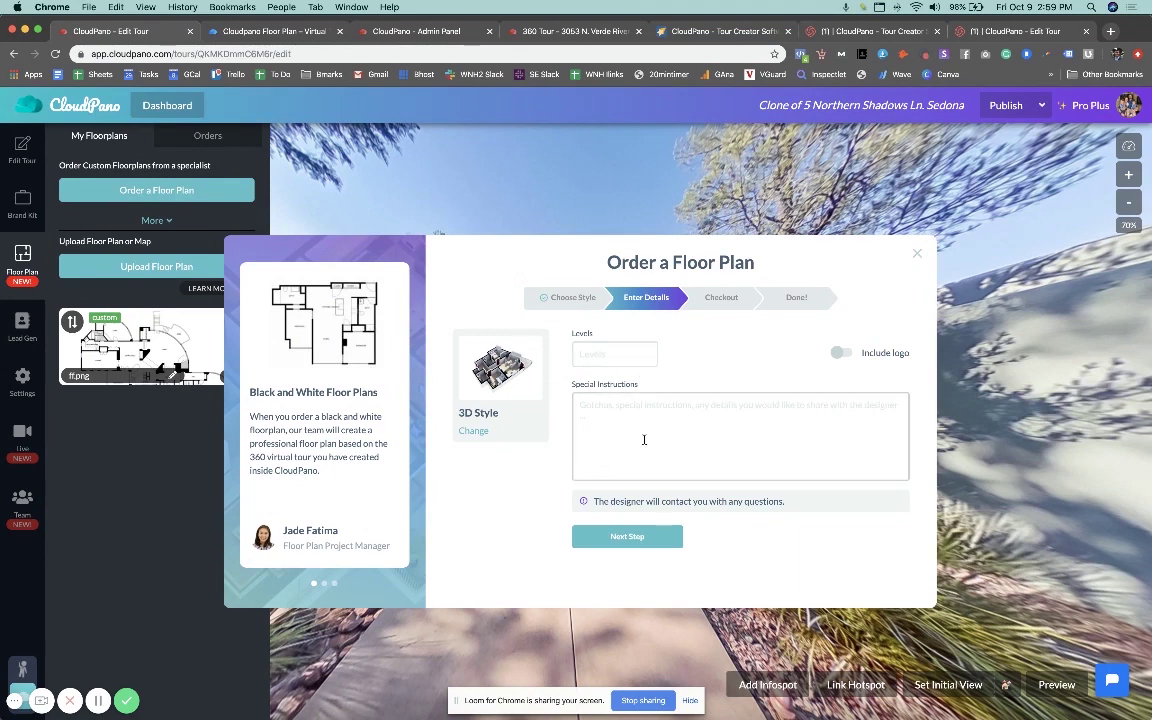
{"action": "left_click", "coordinate": [916, 258]}
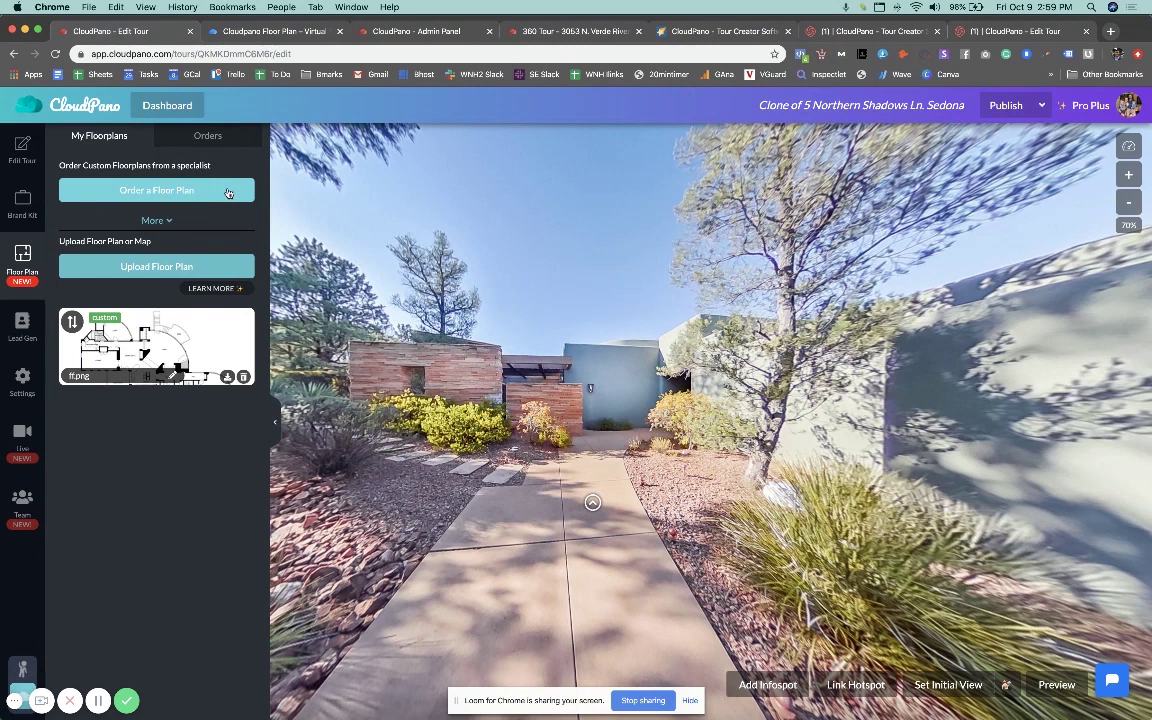
- Open the delivered floor plan from the orders and check the options for copying or saving its image
{"action": "left_click", "coordinate": [186, 135]}
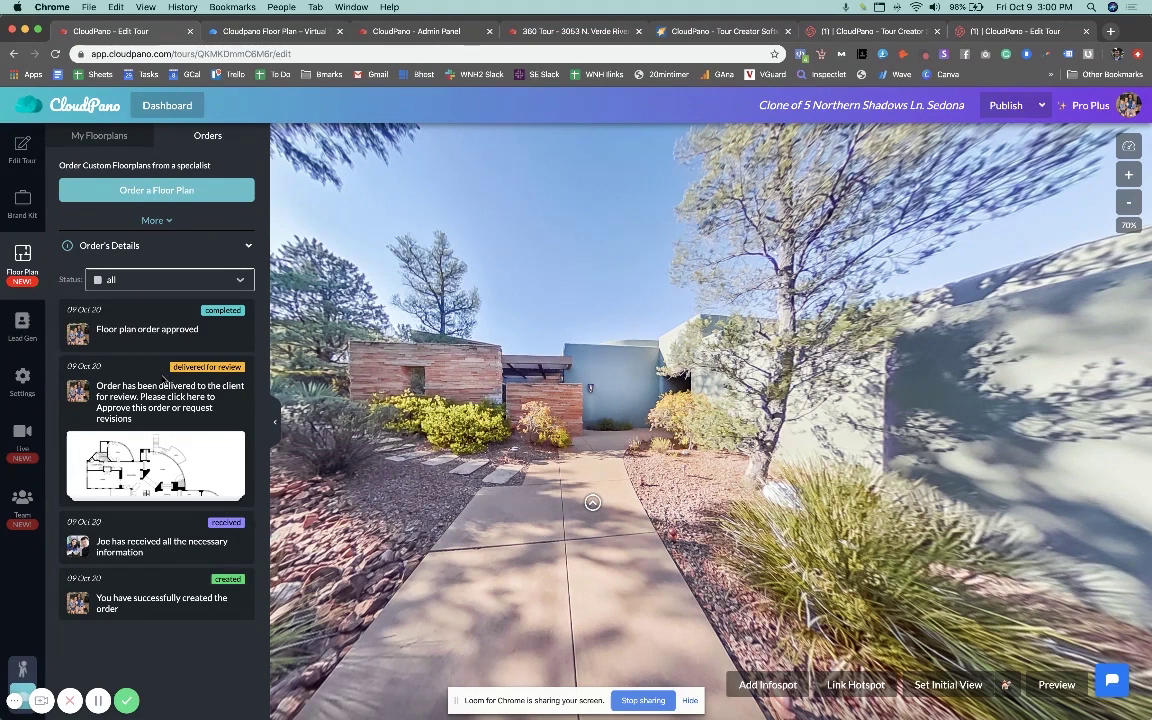
{"action": "left_click", "coordinate": [185, 483]}
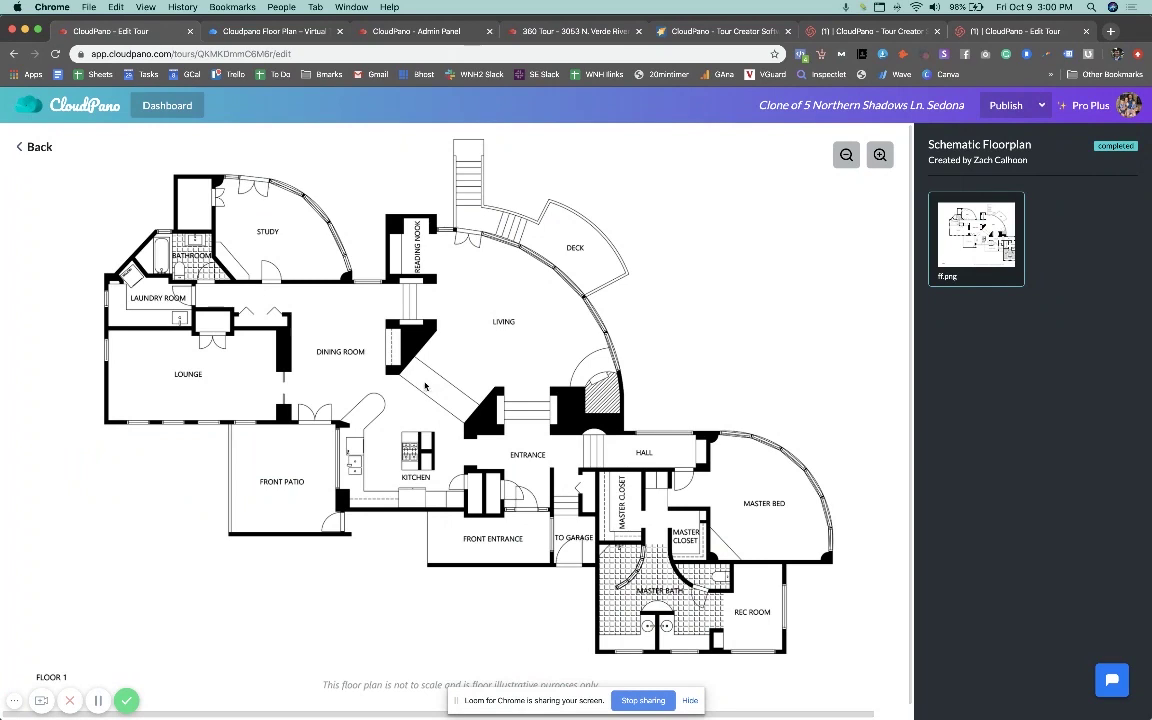
{"action": "right_click", "coordinate": [453, 327]}
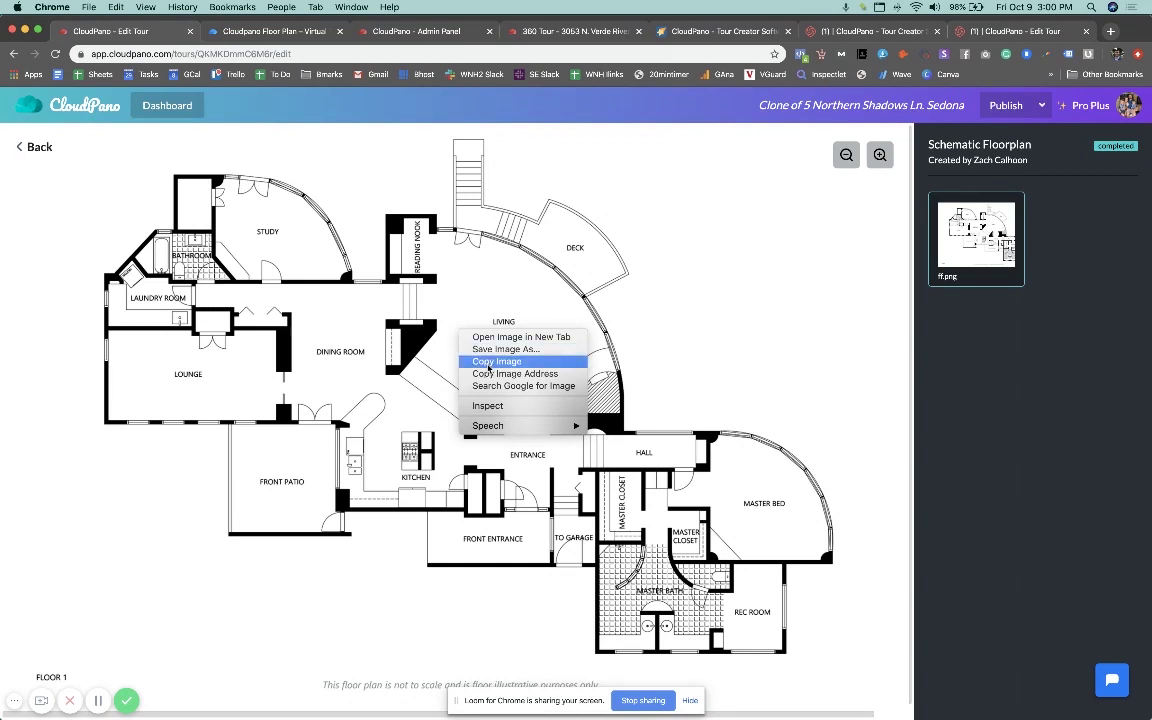
{"action": "left_click", "coordinate": [486, 367]}
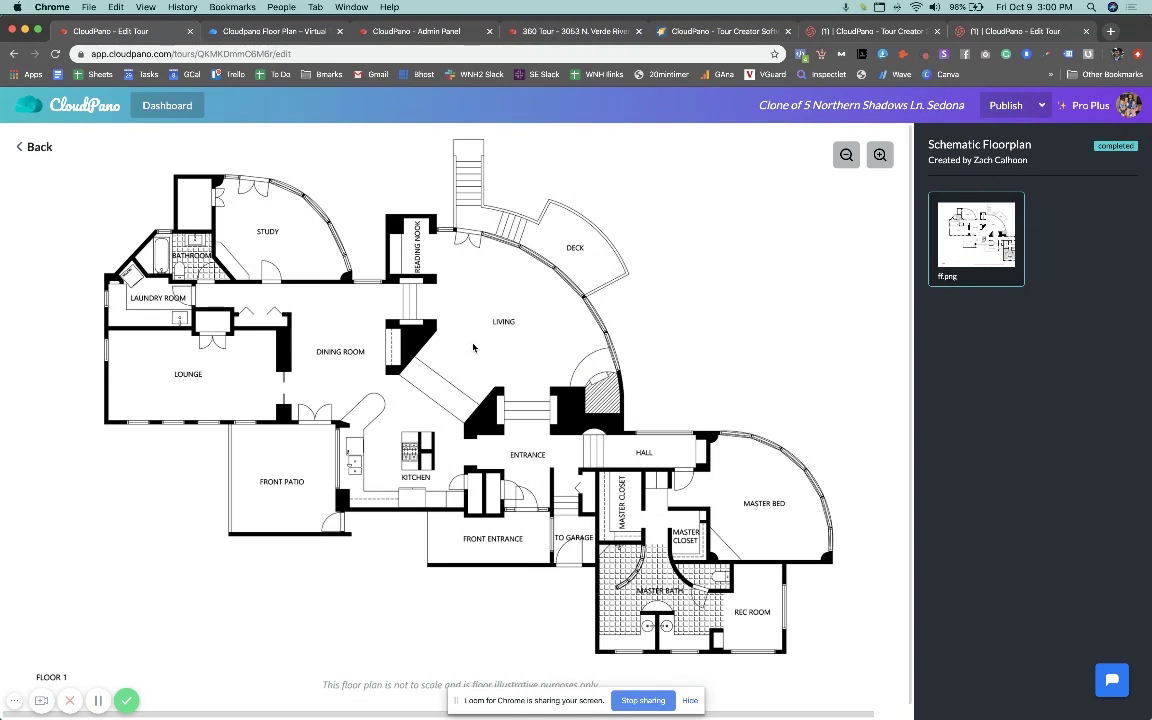
{"action": "right_click", "coordinate": [473, 345]}
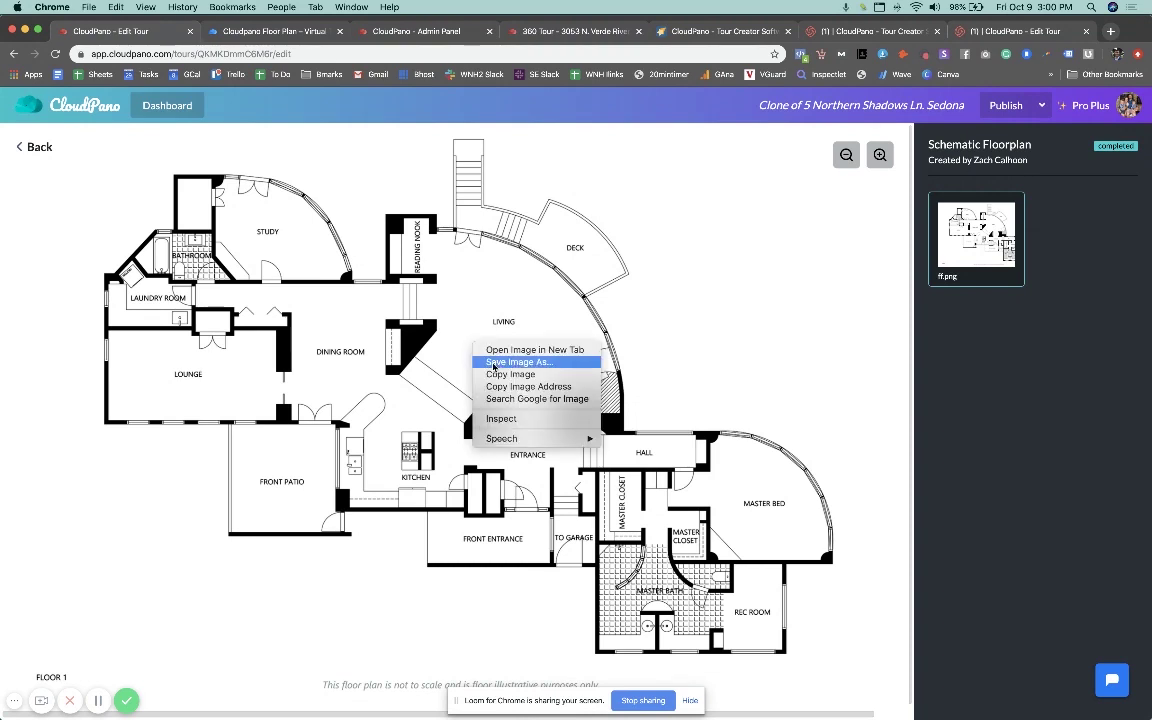
{"action": "left_click", "coordinate": [451, 342]}
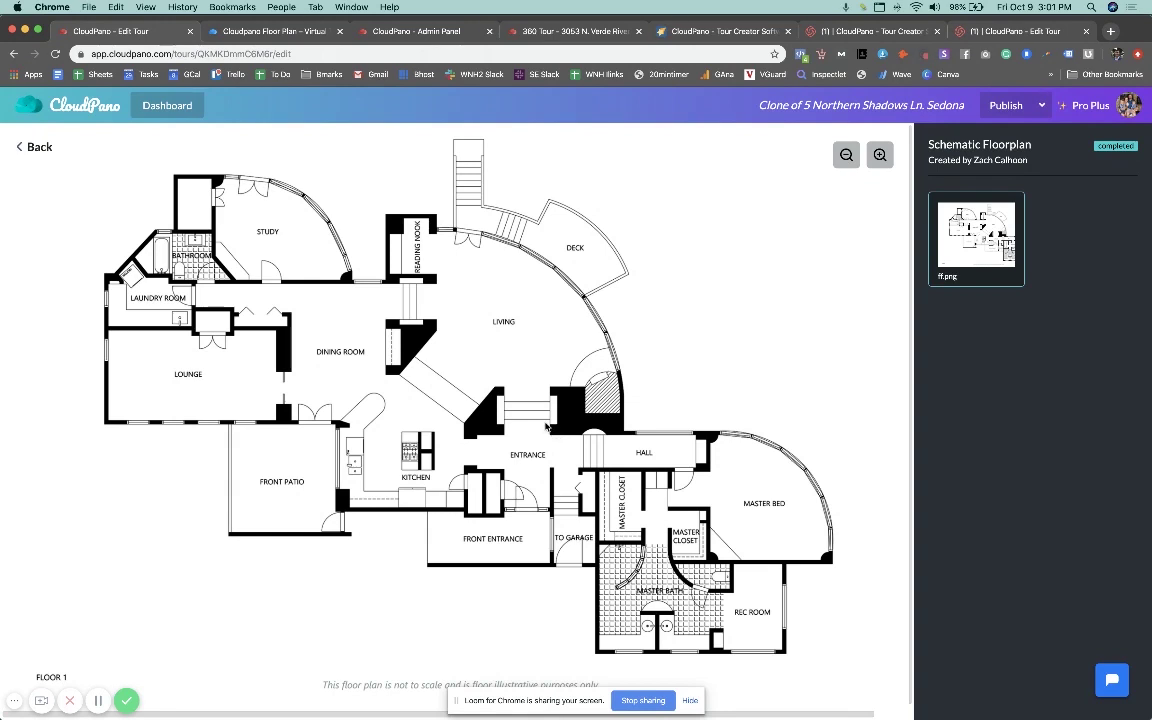
- Leave the order's floor plan view and return to the list of the tour's own floor plans
{"action": "left_click", "coordinate": [34, 149]}
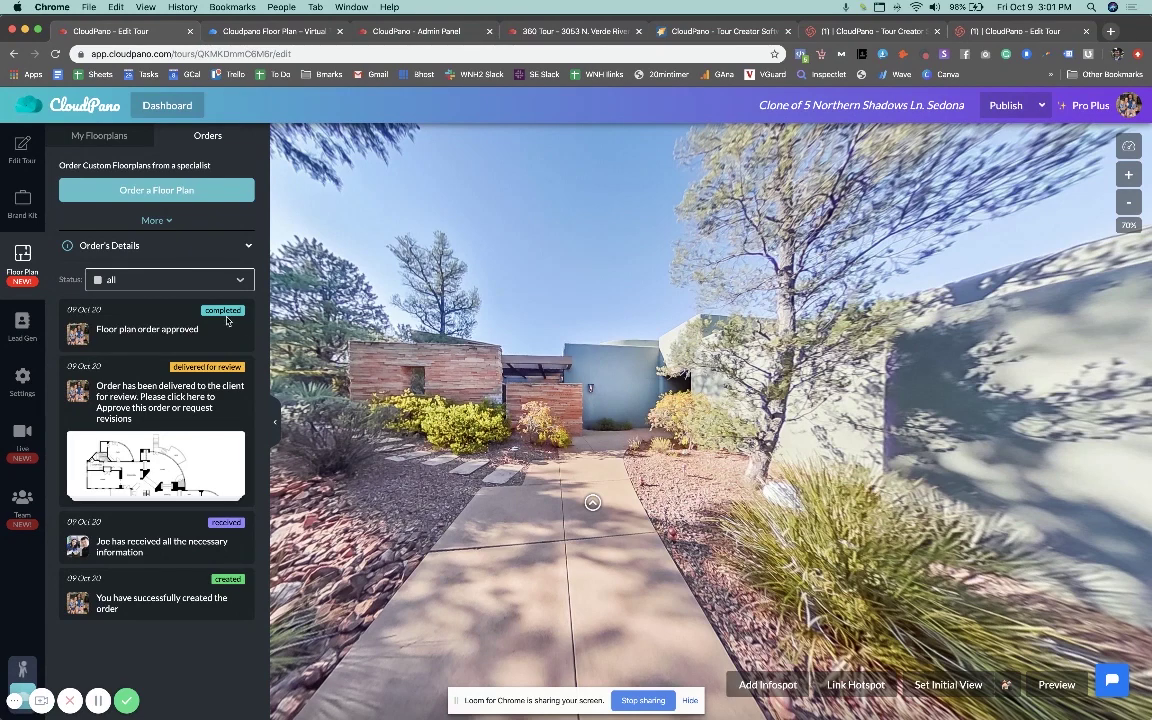
{"action": "left_click", "coordinate": [90, 140]}
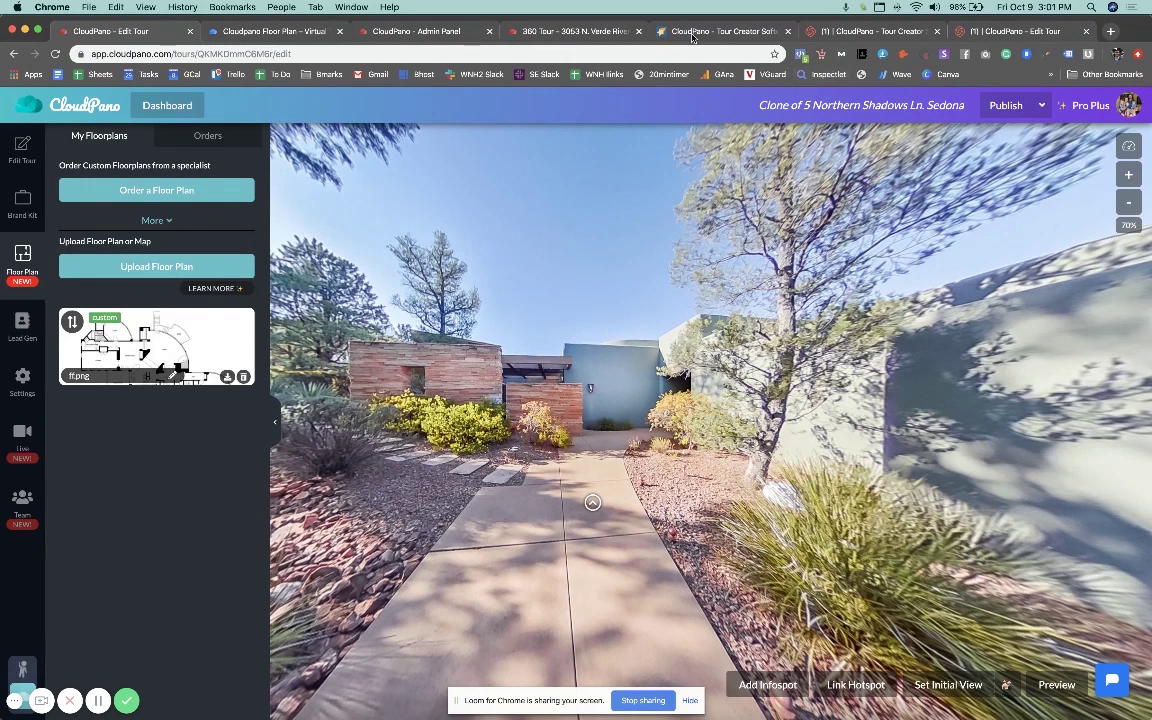